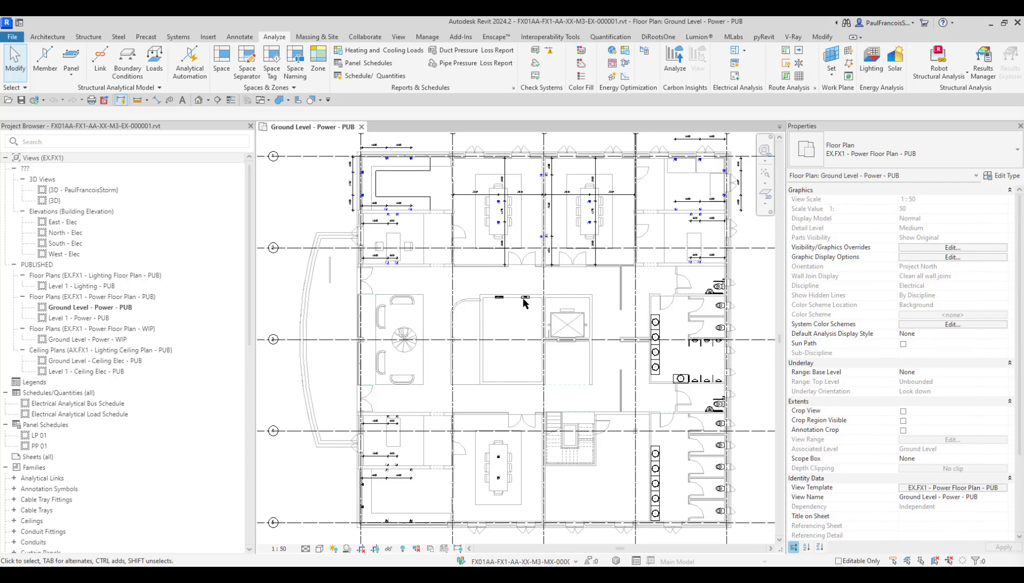
# Step: Inspect the electrical load properties of the TP&N distribution board mounted on the central core wall
pyautogui.scroll(10, 526, 300)
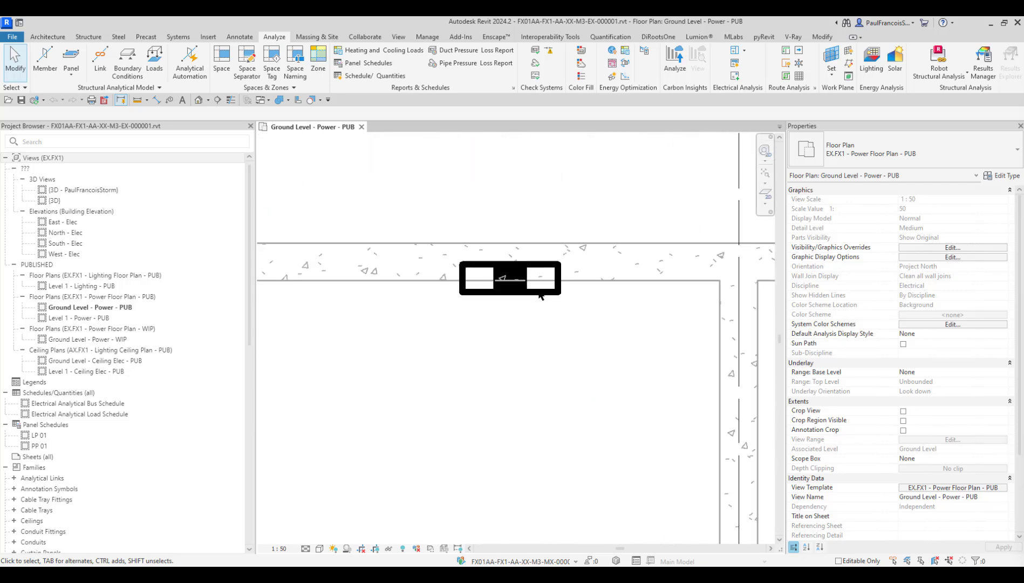
pyautogui.click(542, 295)
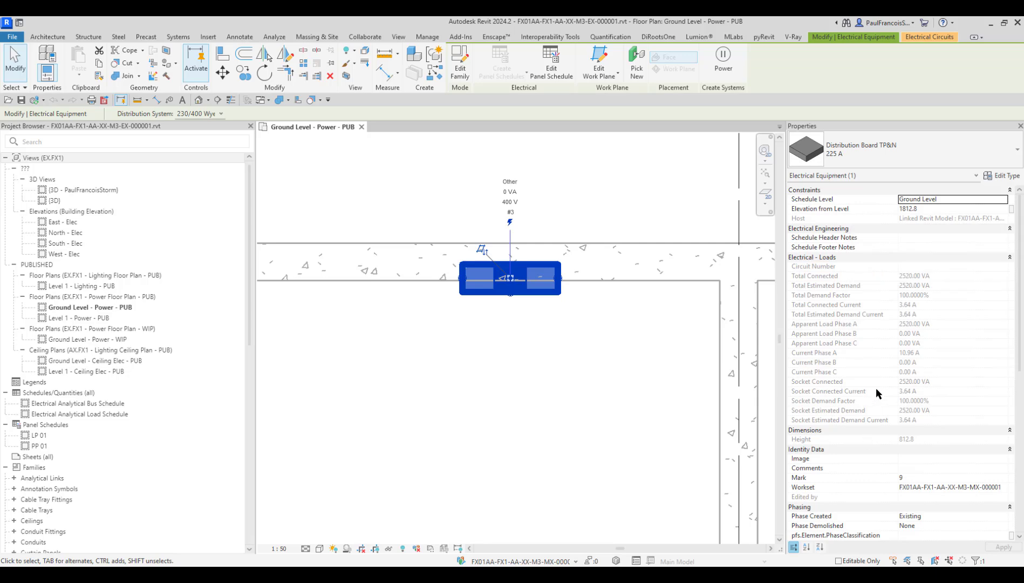
pyautogui.scroll(-5, 876, 387)
pyautogui.click(532, 349)
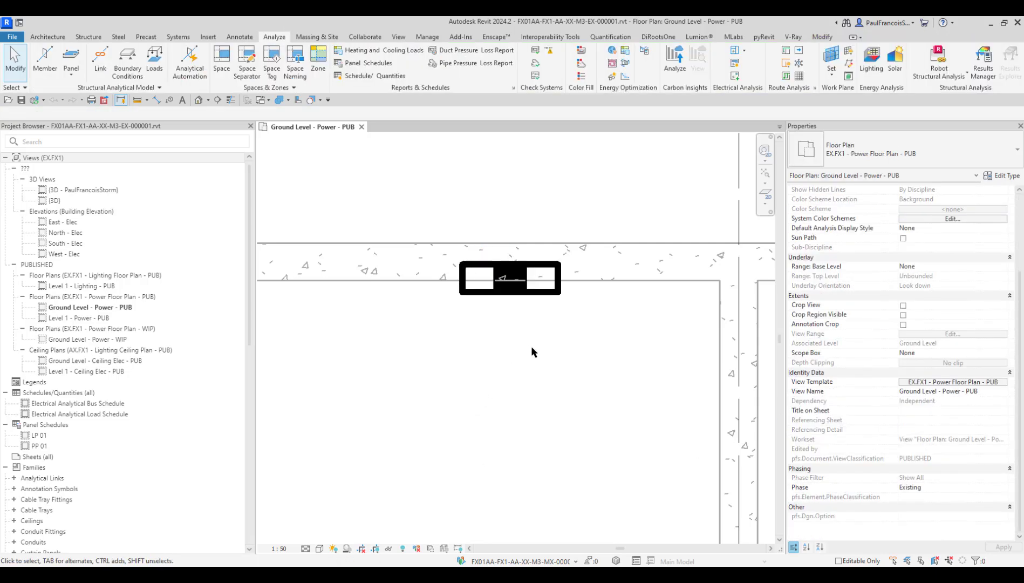
pyautogui.scroll(-2, 636, 349)
pyautogui.scroll(-2, 591, 372)
pyautogui.scroll(2, 610, 381)
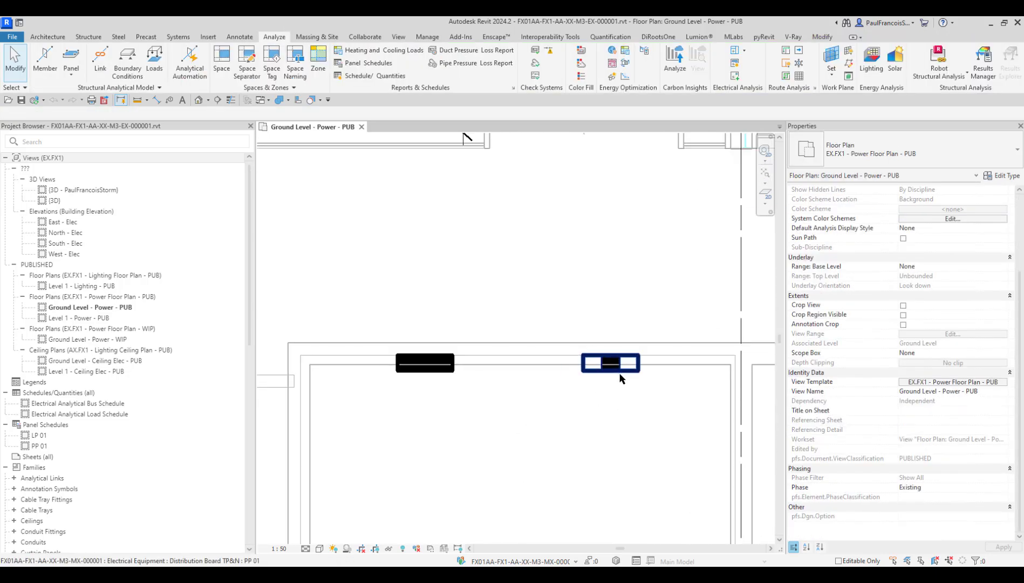
pyautogui.scroll(-2, 604, 383)
pyautogui.scroll(2, 588, 351)
pyautogui.scroll(-4, 586, 325)
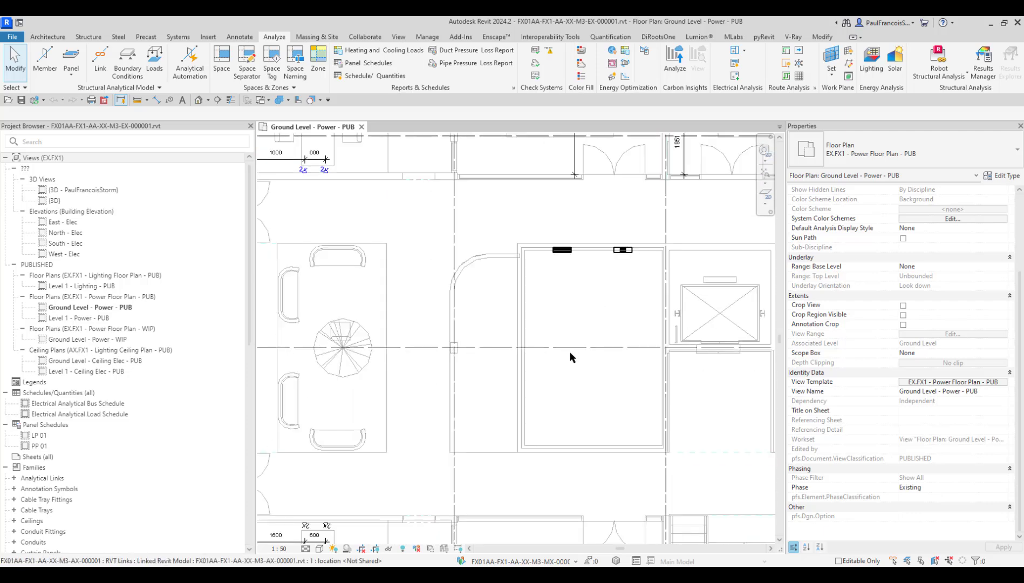
# Step: Review the rules and graphic overrides of the Electrical Fixtures in Circuit filter applied to the power plan
pyautogui.moveTo(596, 355); pyautogui.dragTo(539, 302, button='middle')
pyautogui.scroll(1, 473, 460)
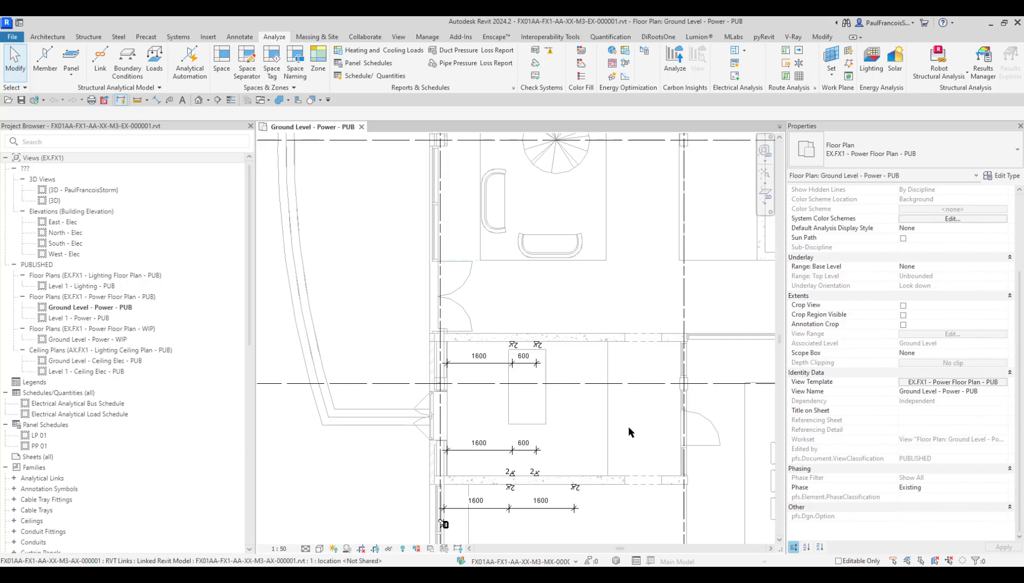
pyautogui.press('v')
pyautogui.press('g')
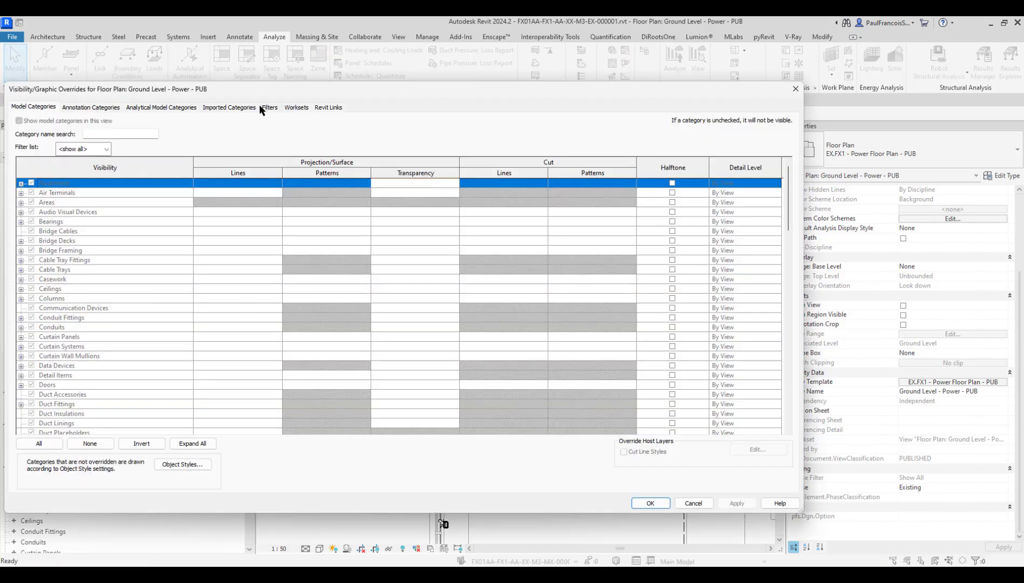
pyautogui.click(269, 107)
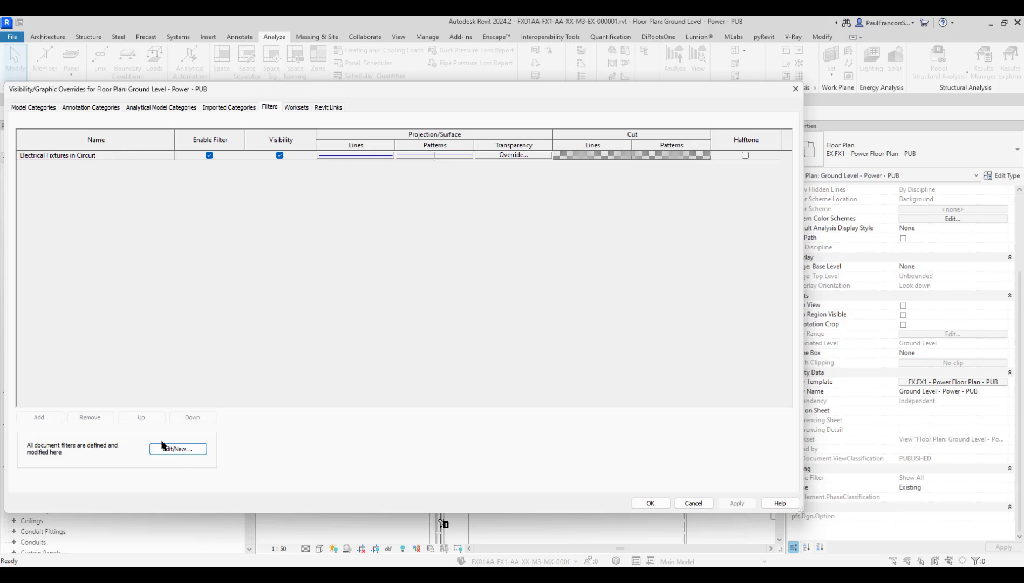
pyautogui.click(171, 449)
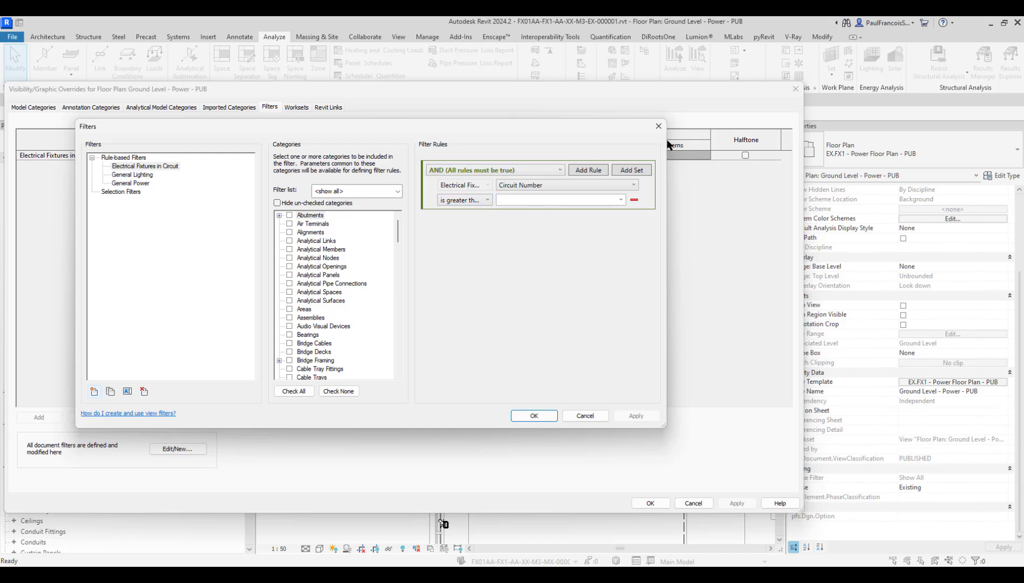
pyautogui.click(658, 126)
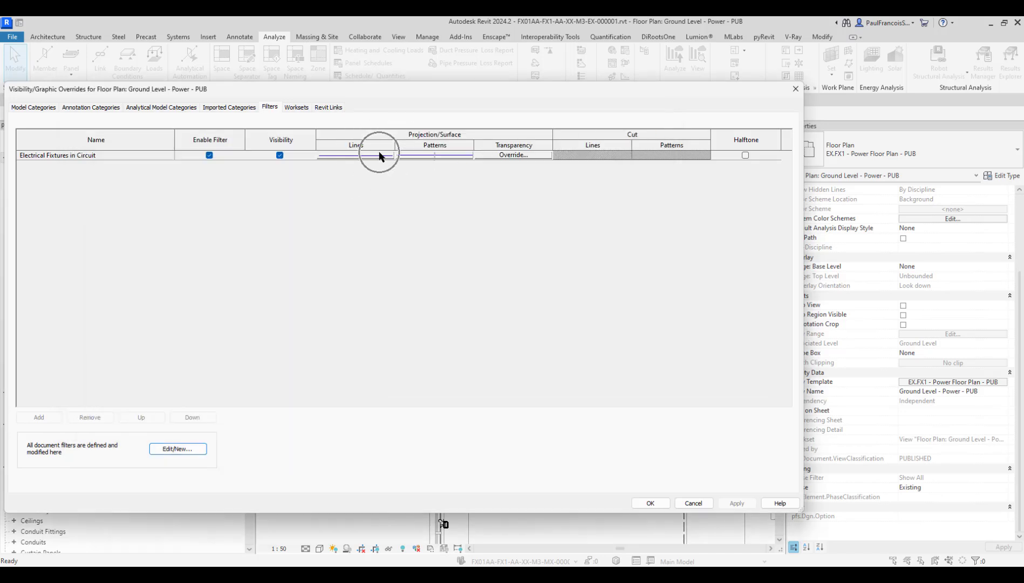
pyautogui.click(652, 501)
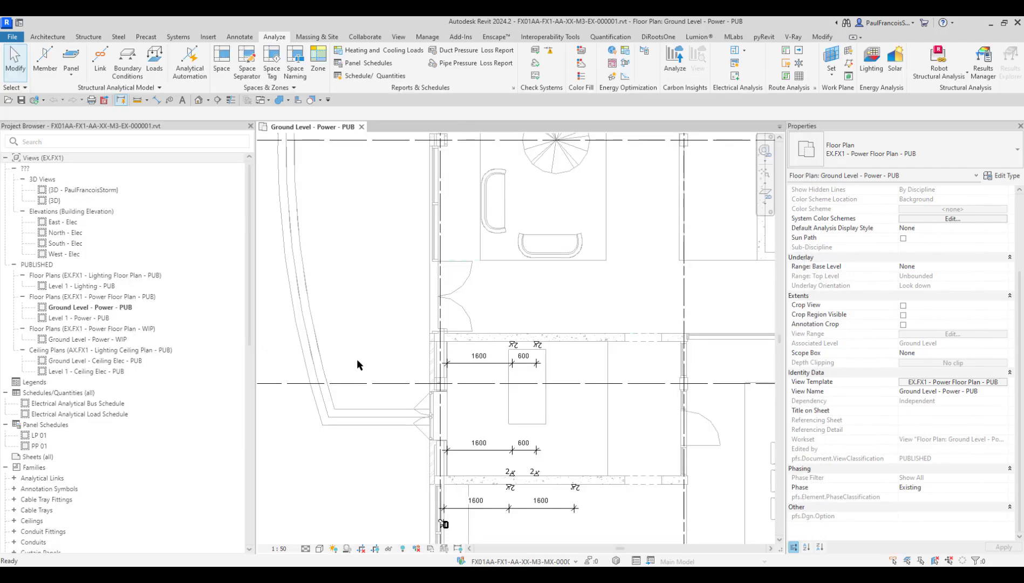
# Step: Examine the socket outlets across the ground level rooms, comparing the filter-coloured ones with the black ones
pyautogui.scroll(2, 466, 372)
pyautogui.scroll(1, 466, 372)
pyautogui.scroll(-2, 492, 324)
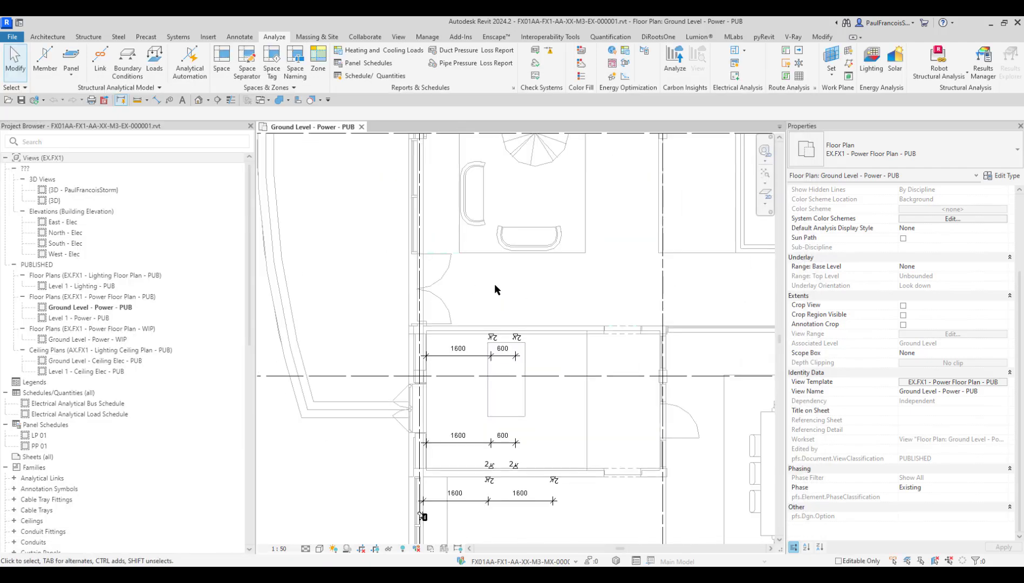
pyautogui.moveTo(495, 249); pyautogui.dragTo(475, 477, button='middle')
pyautogui.moveTo(530, 238); pyautogui.dragTo(500, 458, button='middle')
pyautogui.scroll(2, 492, 271)
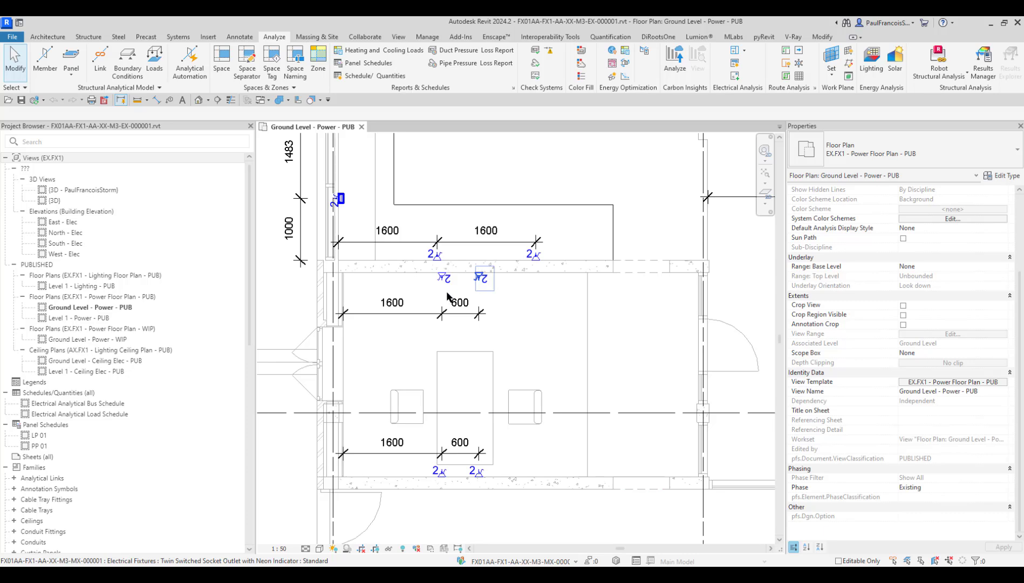
pyautogui.scroll(-1, 487, 316)
pyautogui.scroll(-1, 427, 419)
pyautogui.scroll(-1, 512, 355)
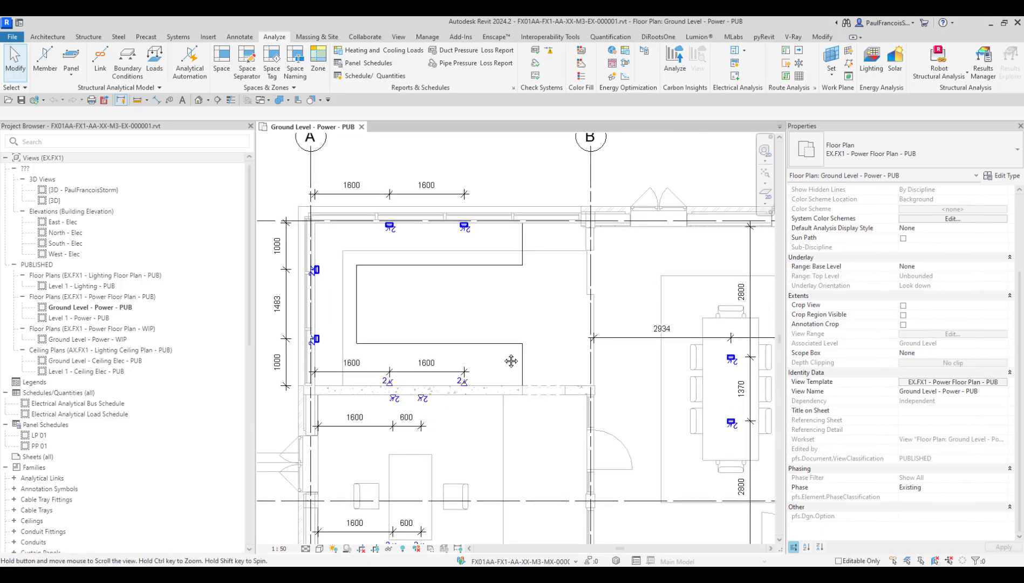
pyautogui.scroll(2, 544, 350)
pyautogui.moveTo(544, 350); pyautogui.dragTo(325, 259, button='middle')
pyautogui.scroll(-1, 435, 359)
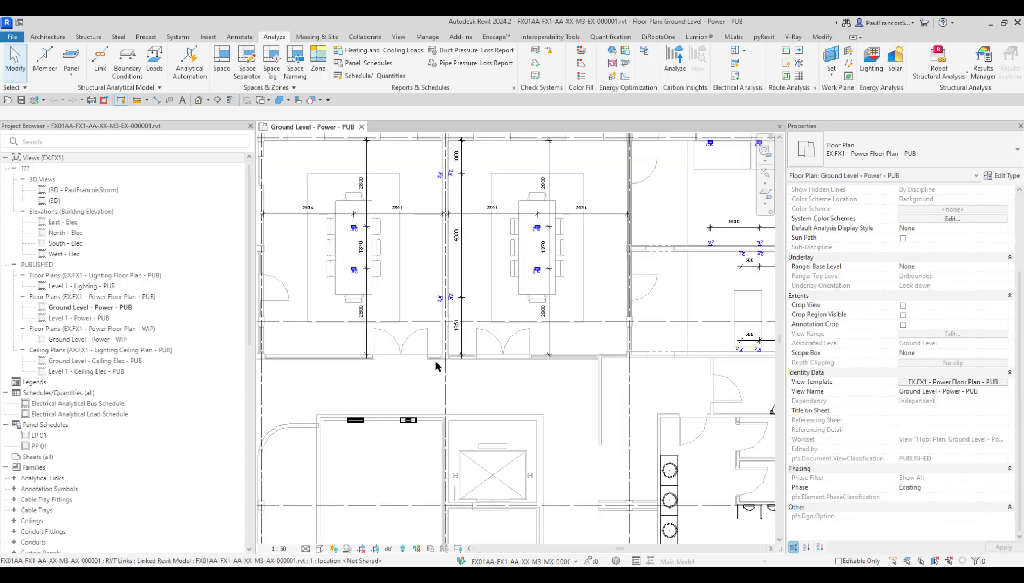
pyautogui.moveTo(418, 338); pyautogui.dragTo(612, 343, button='middle')
pyautogui.scroll(-1, 549, 315)
pyautogui.moveTo(540, 211); pyautogui.dragTo(551, 267, button='middle')
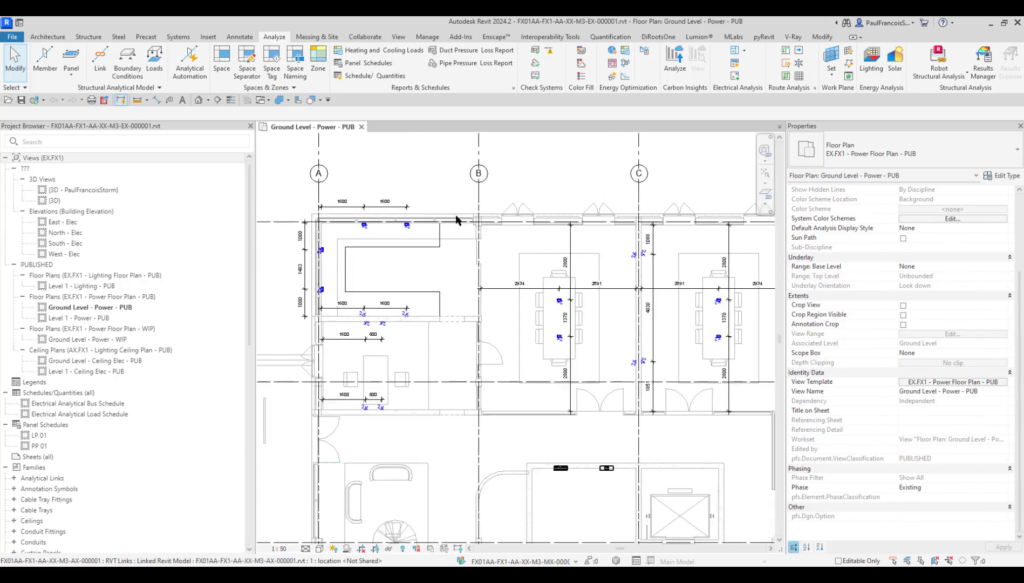
pyautogui.moveTo(645, 325); pyautogui.dragTo(304, 359, button='middle')
pyautogui.scroll(-3, 436, 390)
pyautogui.moveTo(386, 475); pyautogui.dragTo(615, 303, button='middle')
pyautogui.moveTo(466, 331); pyautogui.dragTo(508, 203, button='middle')
pyautogui.scroll(4, 488, 352)
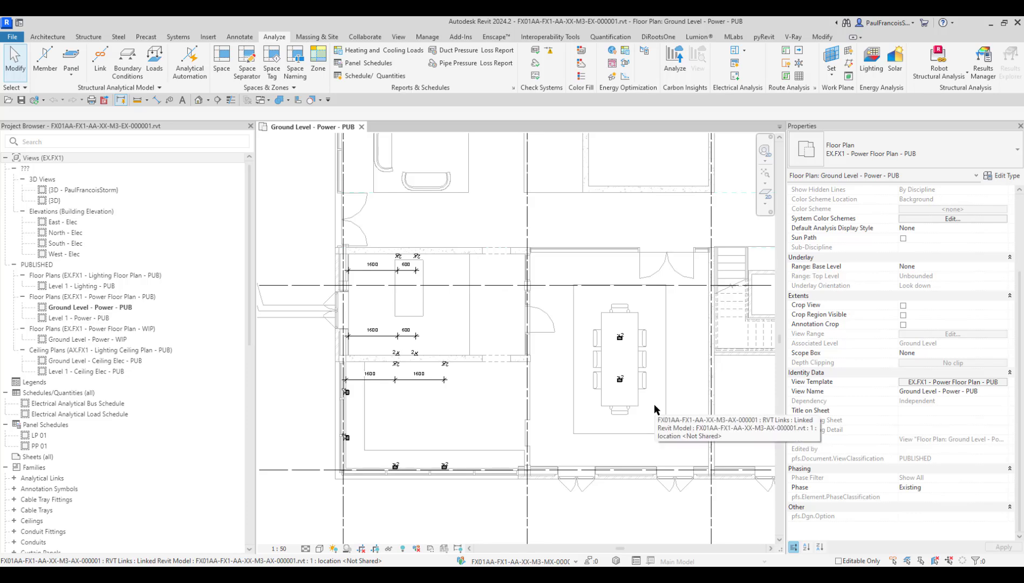
# Step: Create a power circuit from the west socket on the southwest office's north wall and assign it to panel PP 01
pyautogui.scroll(5, 446, 251)
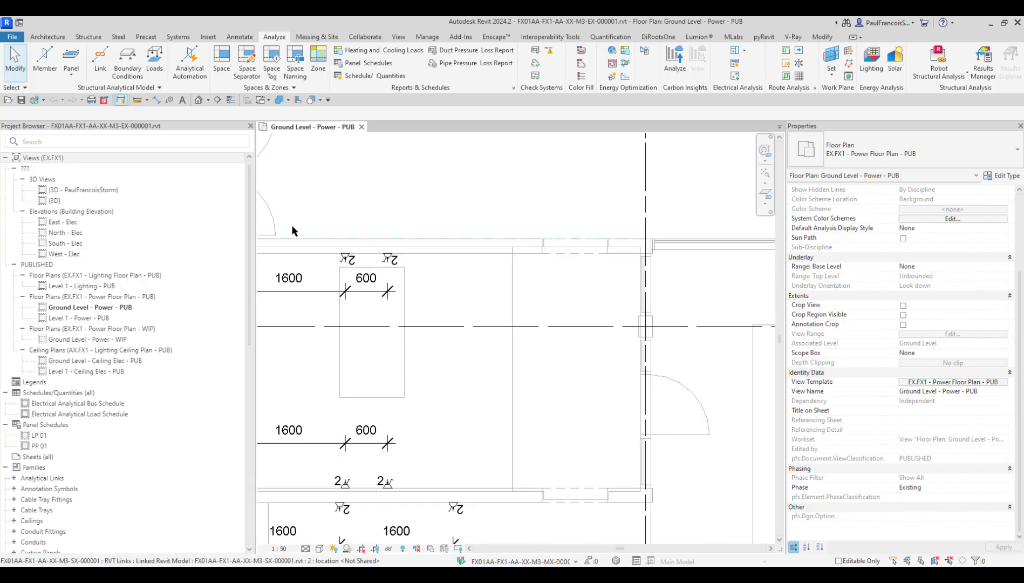
pyautogui.scroll(3, 291, 230)
pyautogui.click(388, 267)
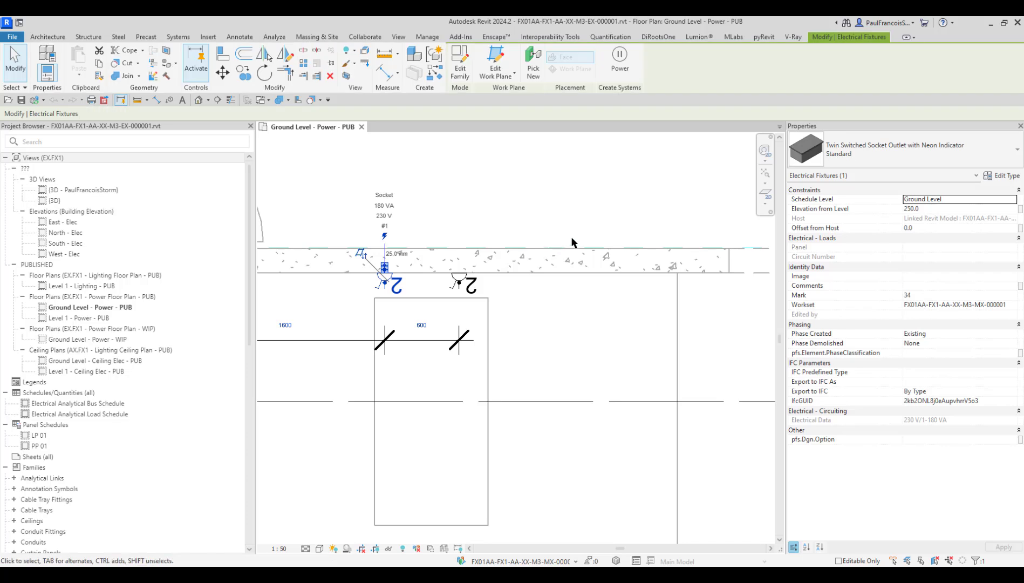
pyautogui.click(624, 61)
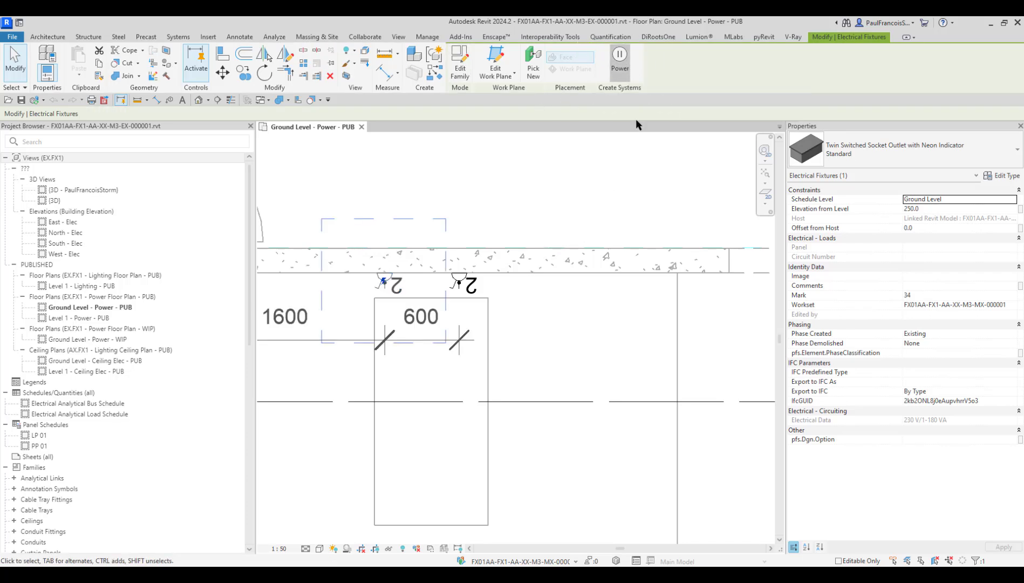
pyautogui.scroll(-2, 569, 264)
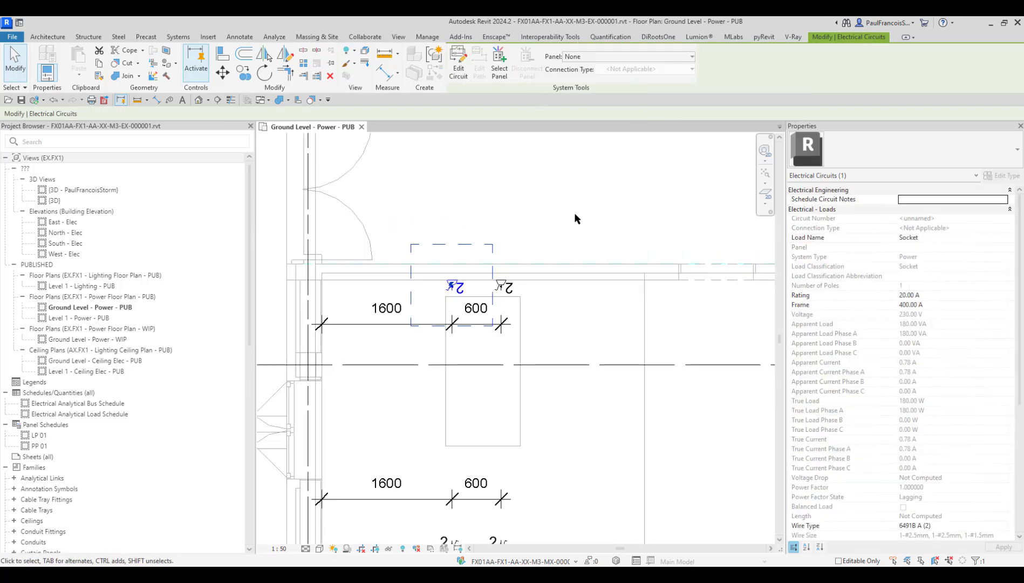
pyautogui.click(594, 57)
pyautogui.click(591, 103)
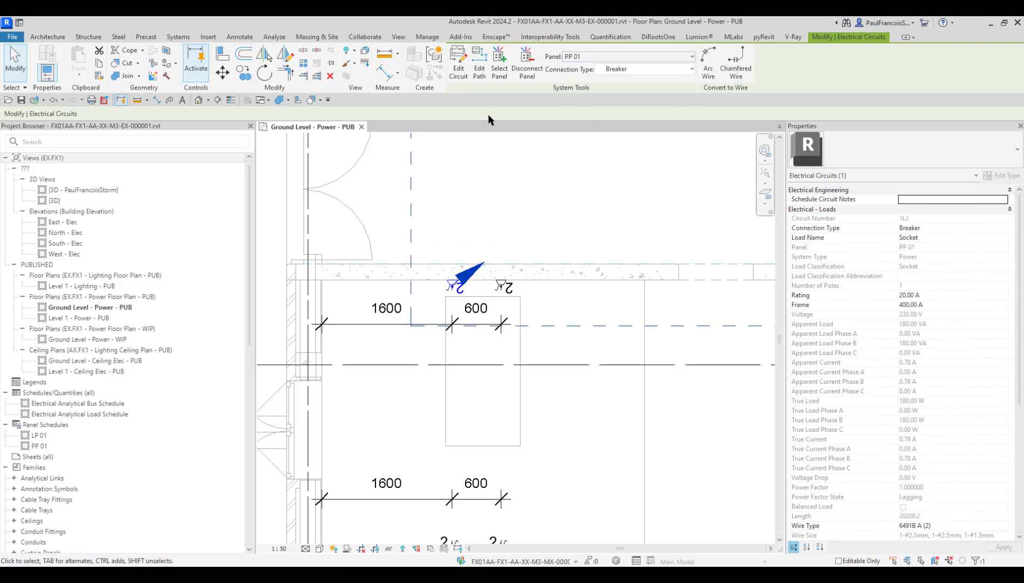
# Step: Start editing the new circuit and add the second socket on the office's north wall to it
pyautogui.click(458, 69)
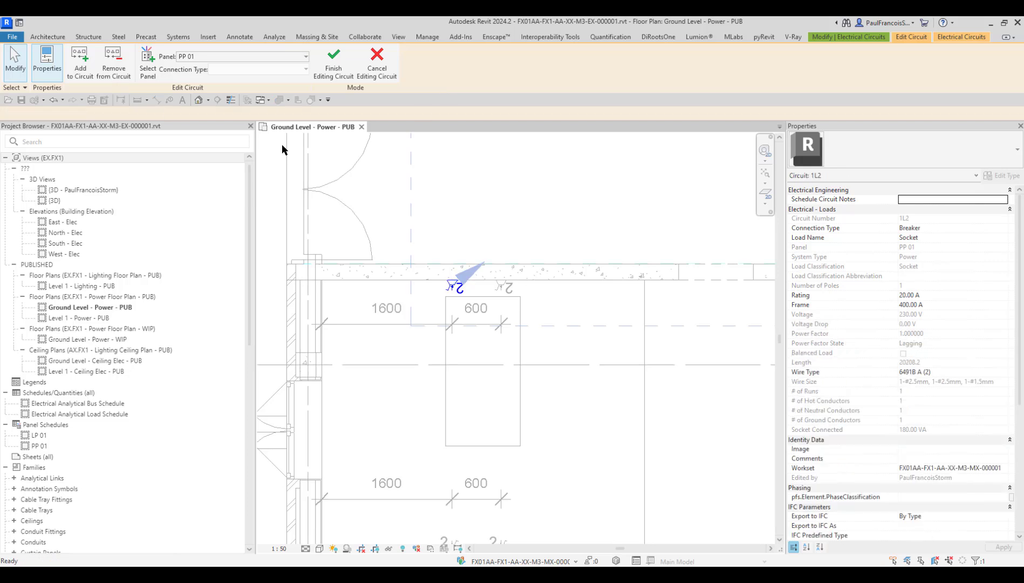
pyautogui.click(80, 65)
pyautogui.scroll(-3, 457, 303)
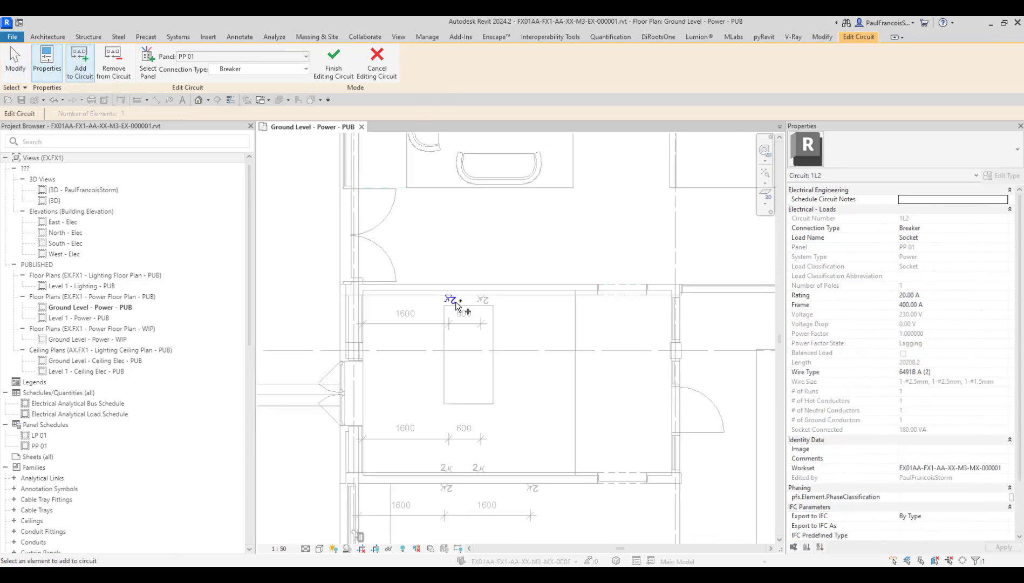
pyautogui.scroll(4, 467, 296)
pyautogui.click(502, 298)
pyautogui.scroll(-3, 519, 286)
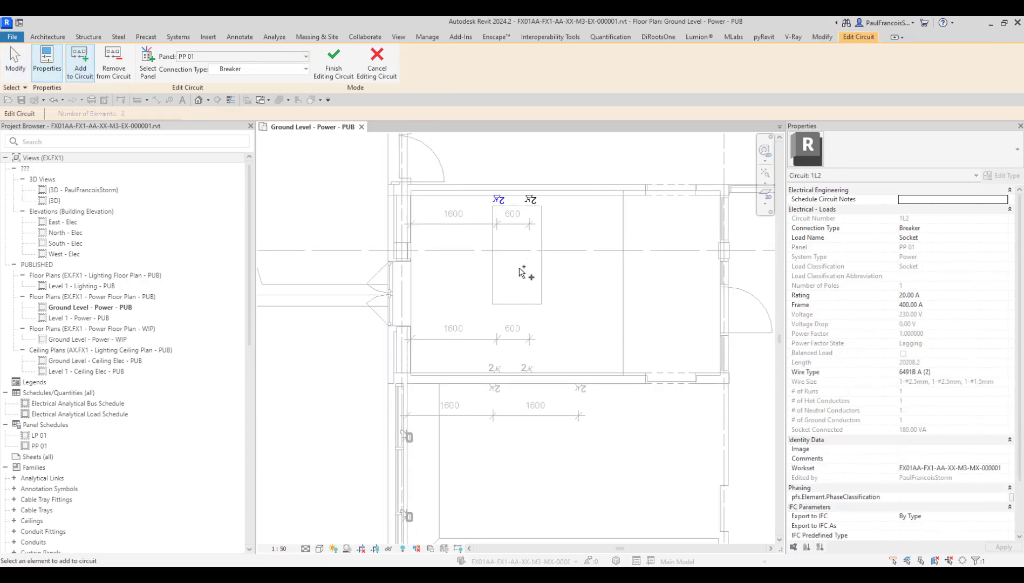
# Step: Add the four sockets on both sides of the partition between the office and the corner room to the circuit
pyautogui.scroll(3, 489, 367)
pyautogui.scroll(1, 490, 367)
pyautogui.click(521, 376)
pyautogui.click(548, 367)
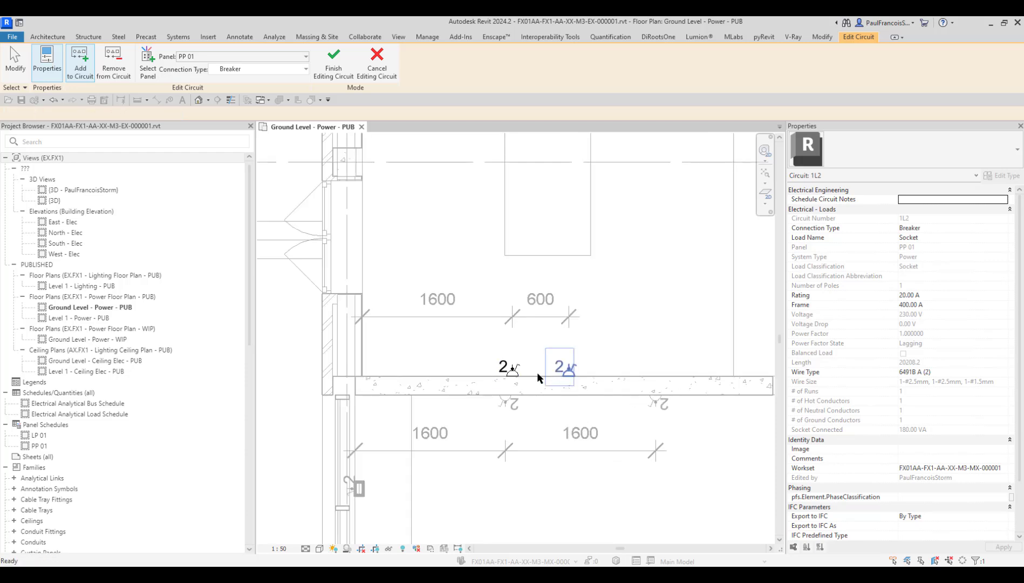
pyautogui.click(519, 405)
pyautogui.click(660, 404)
pyautogui.scroll(-3, 602, 404)
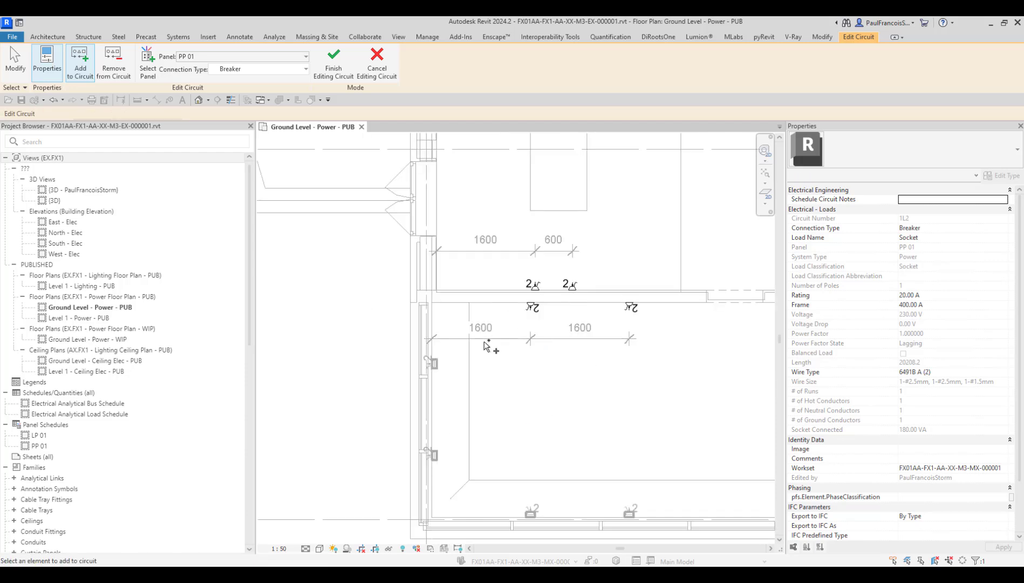
# Step: Add the two sockets on the corner room's west wall to the circuit
pyautogui.scroll(3, 435, 363)
pyautogui.click(437, 363)
pyautogui.scroll(-3, 490, 234)
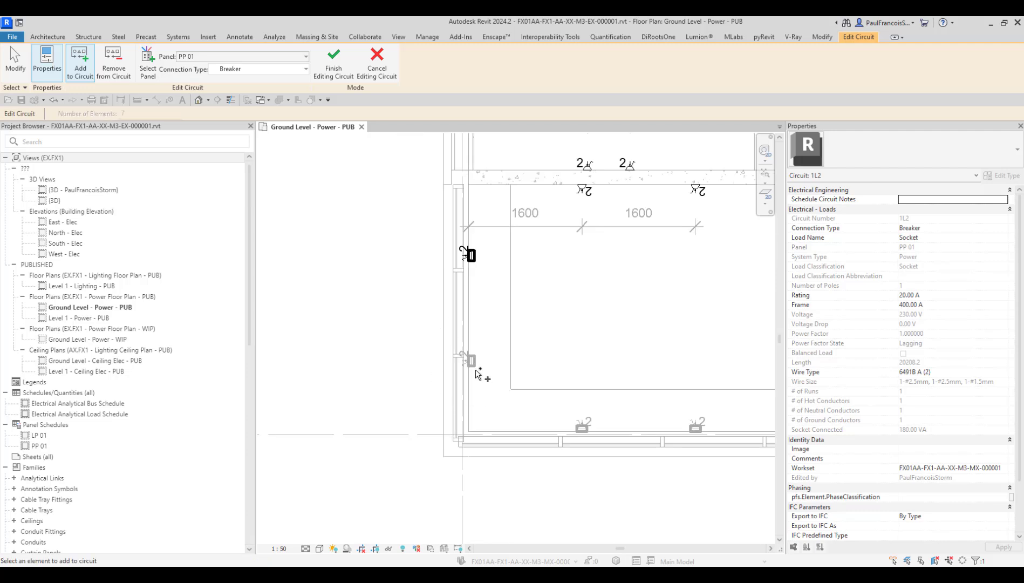
pyautogui.scroll(3, 474, 350)
pyautogui.click(474, 351)
# Step: Add the two sockets on the corner room's south wall to the circuit
pyautogui.scroll(-3, 520, 380)
pyautogui.scroll(3, 440, 385)
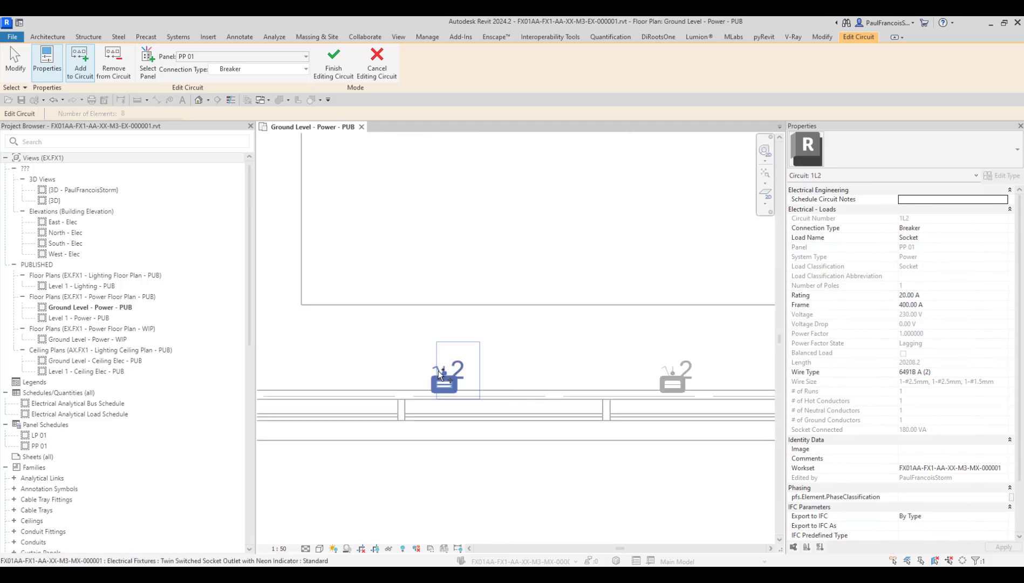
pyautogui.click(440, 384)
pyautogui.scroll(-3, 443, 384)
pyautogui.scroll(3, 496, 378)
pyautogui.click(463, 377)
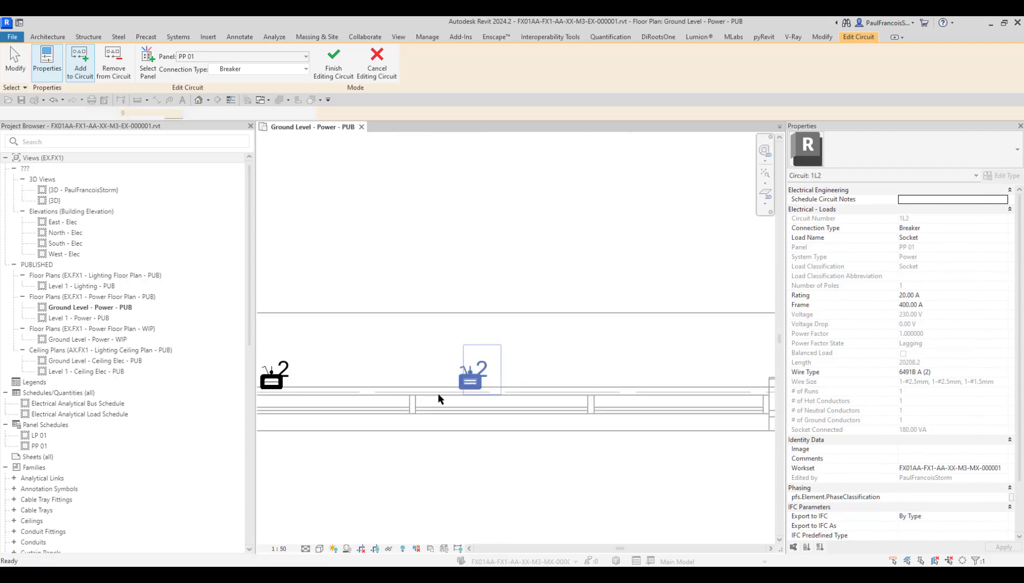
# Step: Add the two sockets on the adjacent meeting room's table to the circuit and finish editing the circuit
pyautogui.scroll(-2, 471, 378)
pyautogui.moveTo(414, 416); pyautogui.dragTo(352, 428, button='middle')
pyautogui.scroll(-2, 352, 428)
pyautogui.moveTo(480, 364); pyautogui.dragTo(423, 430, button='middle')
pyautogui.scroll(2, 544, 352)
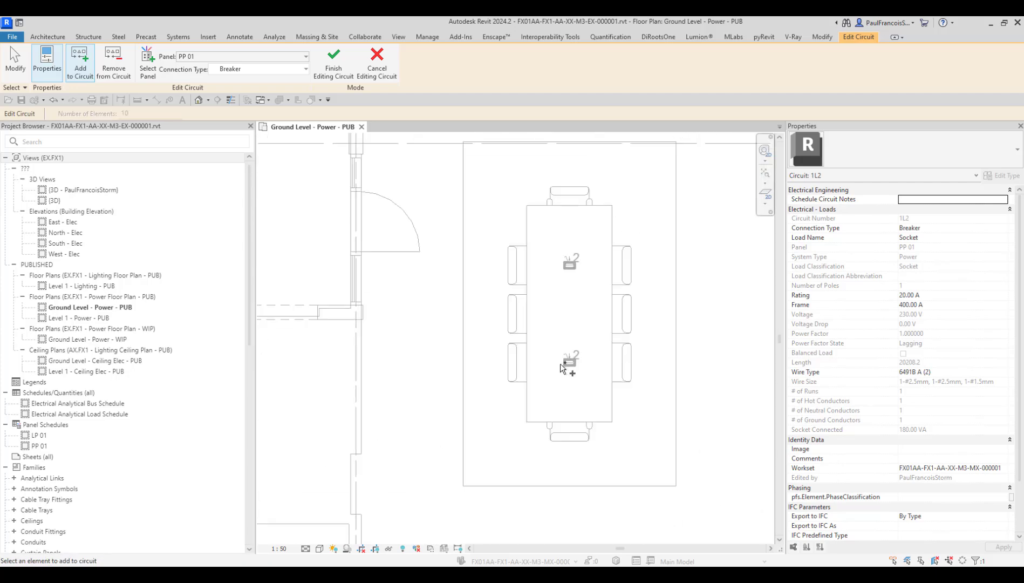
pyautogui.click(570, 359)
pyautogui.click(577, 266)
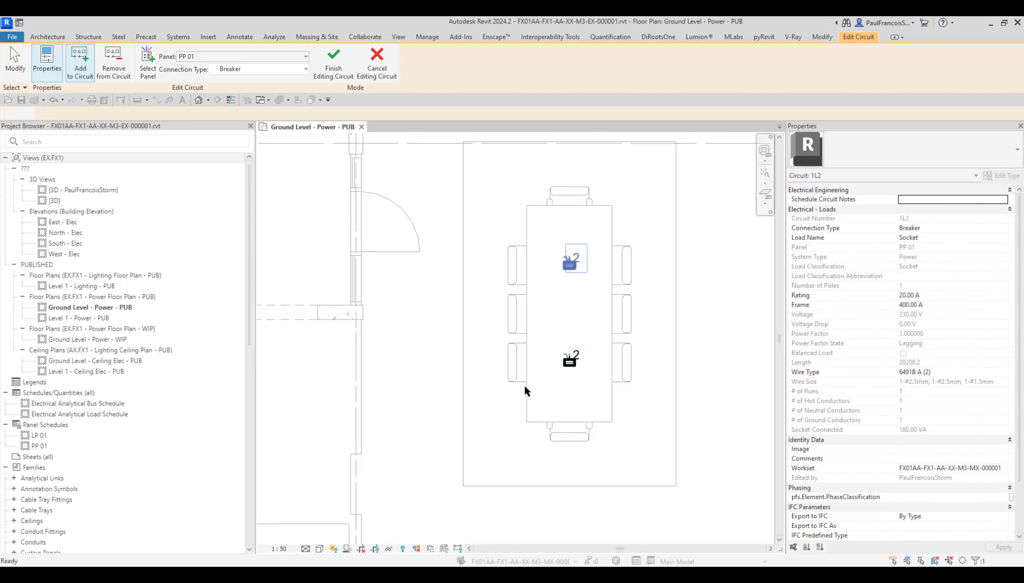
pyautogui.scroll(-2, 421, 386)
pyautogui.scroll(-2, 482, 358)
pyautogui.moveTo(482, 358); pyautogui.dragTo(640, 366, button='middle')
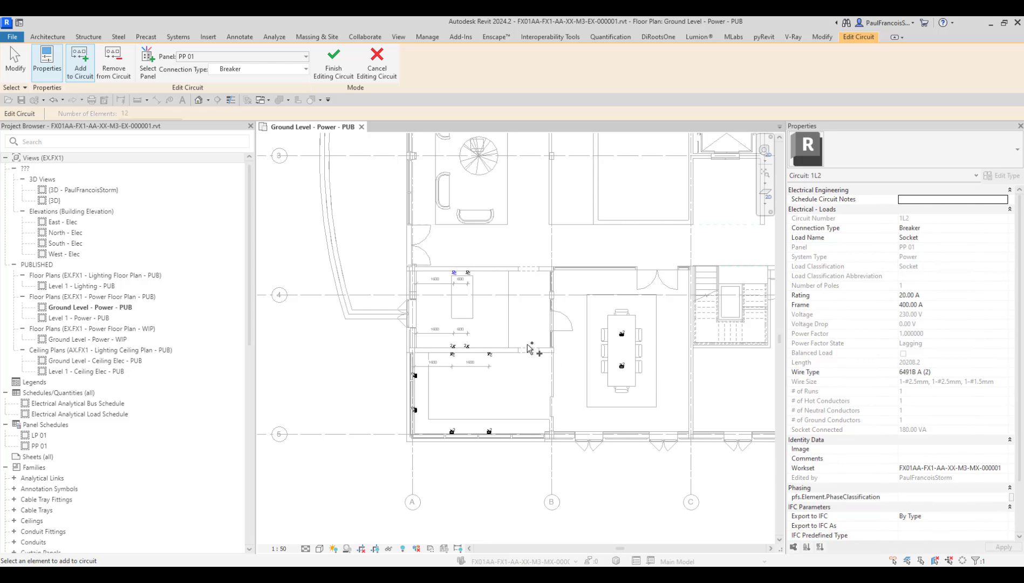
pyautogui.scroll(2, 527, 345)
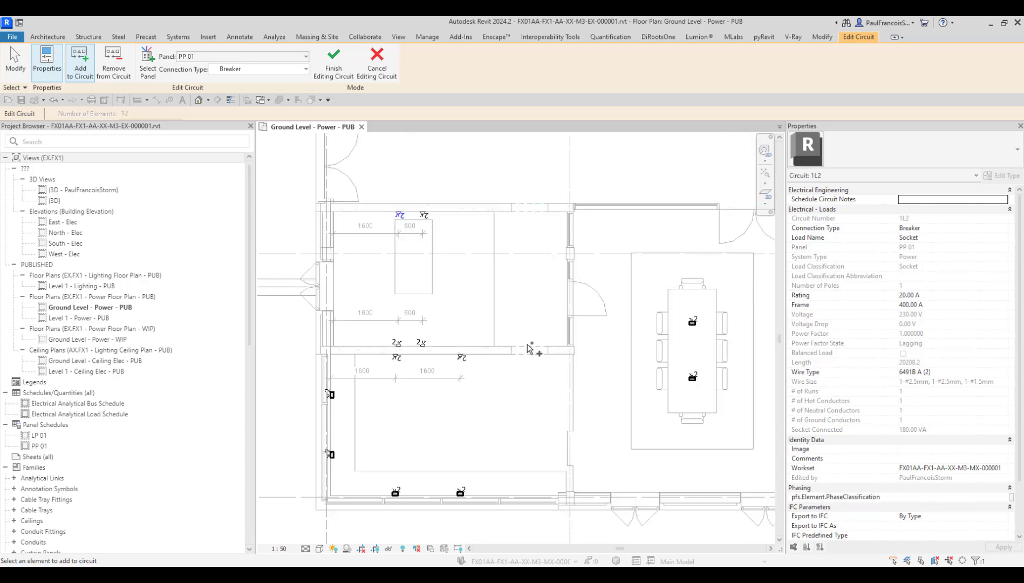
pyautogui.click(334, 69)
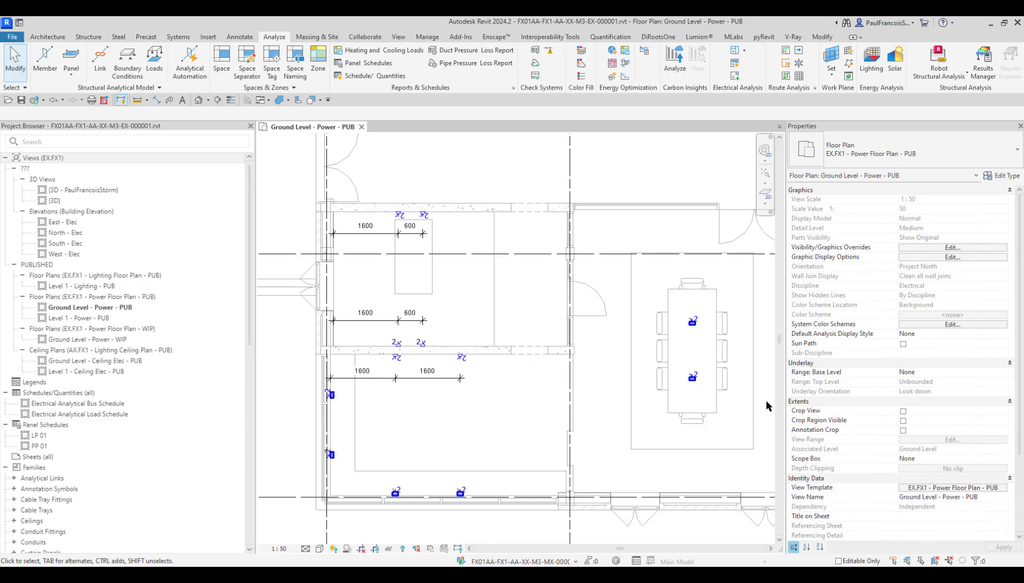
# Step: Inspect the type properties of the eastern socket on the office's south wall
pyautogui.scroll(-5, 527, 415)
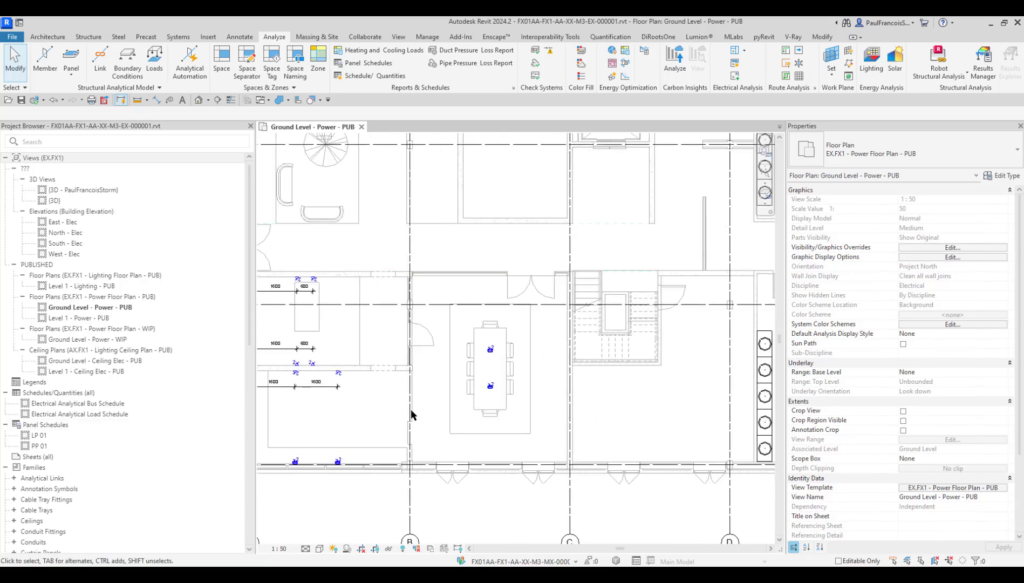
pyautogui.scroll(6, 545, 239)
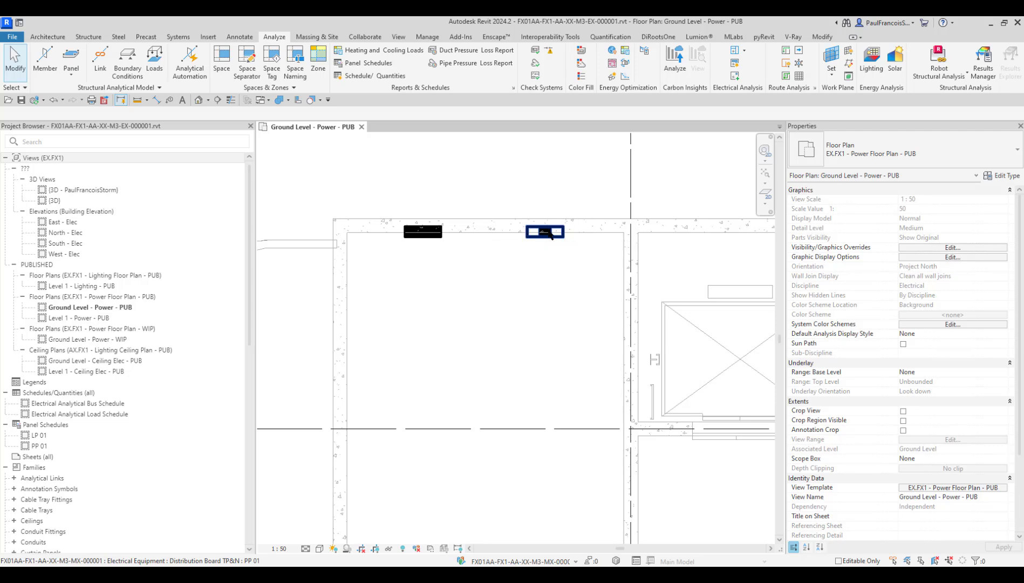
pyautogui.scroll(-2, 569, 331)
pyautogui.moveTo(498, 337); pyautogui.dragTo(565, 226, button='middle')
pyautogui.scroll(-2, 613, 327)
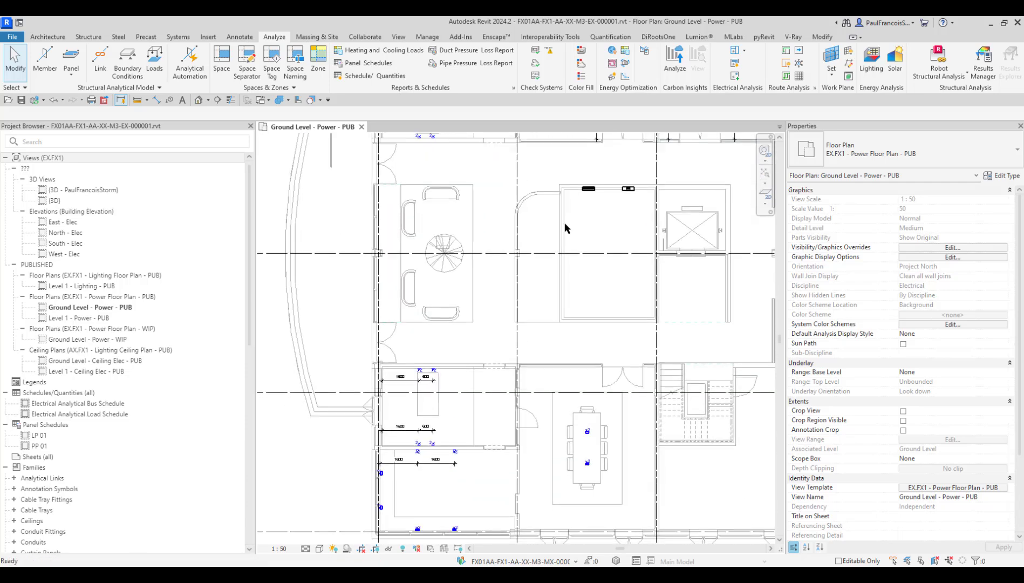
pyautogui.moveTo(511, 422); pyautogui.dragTo(531, 330, button='middle')
pyautogui.scroll(3, 463, 300)
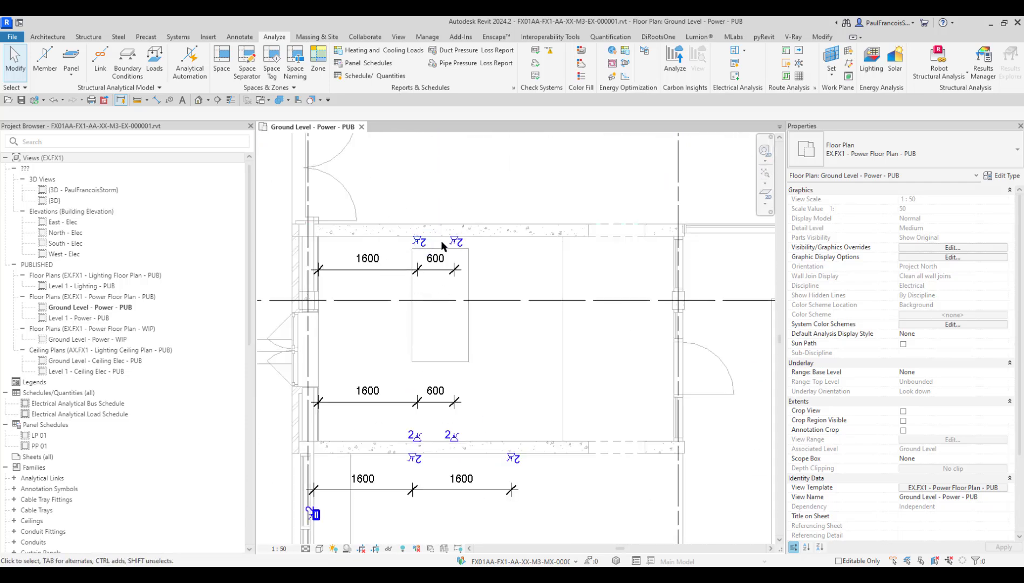
pyautogui.click(448, 436)
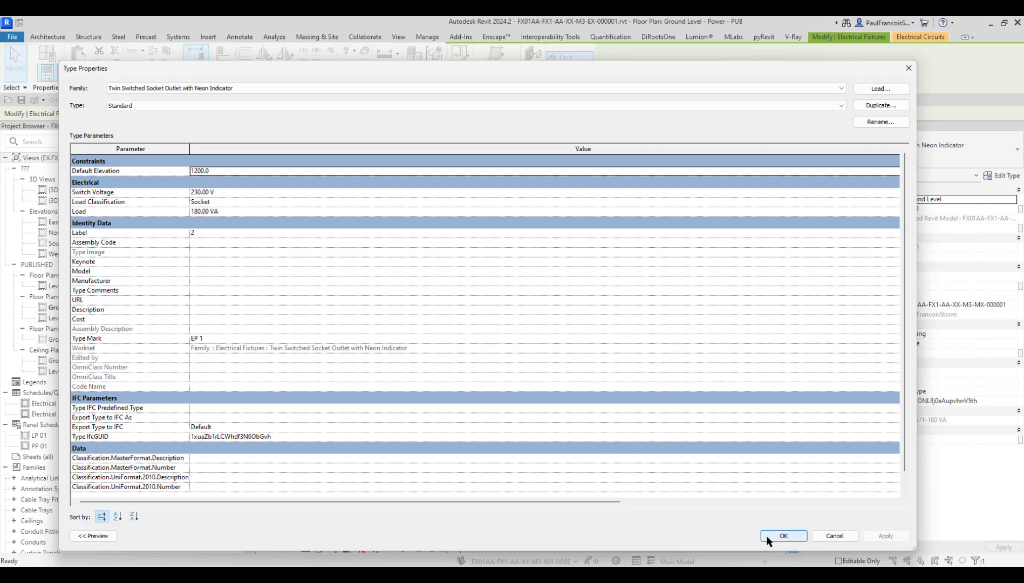
pyautogui.click(783, 535)
pyautogui.click(606, 470)
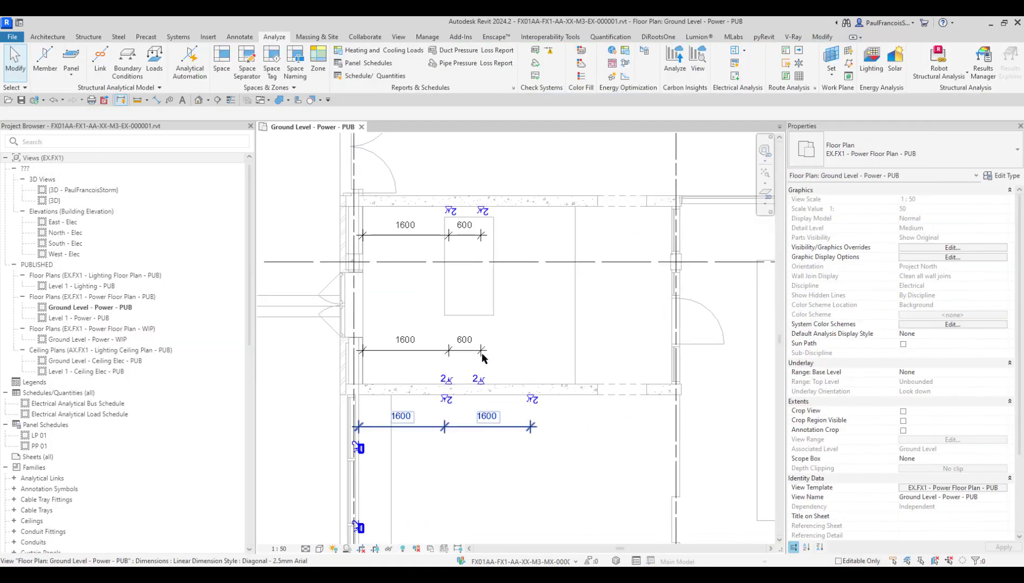
pyautogui.scroll(4, 460, 372)
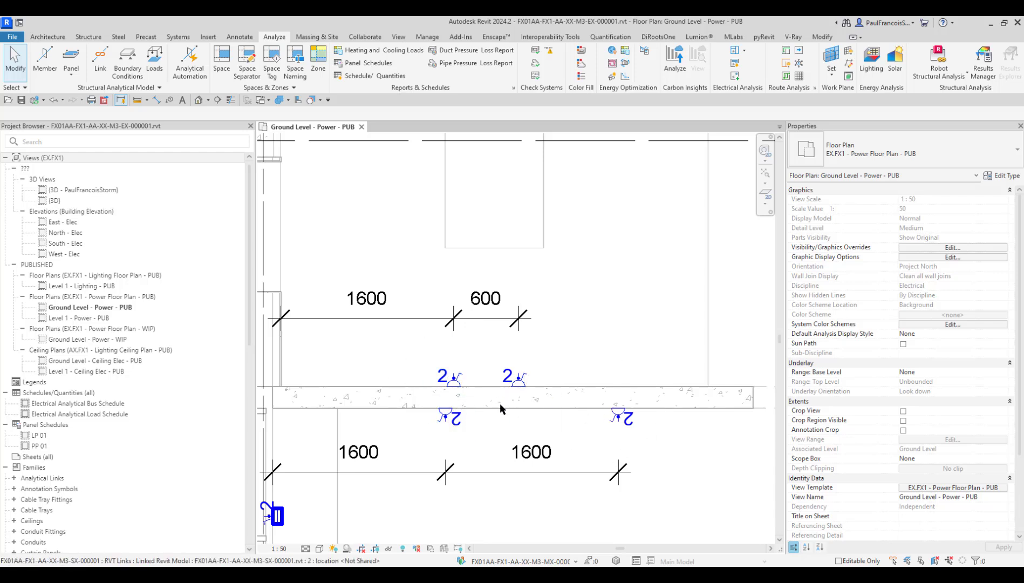
pyautogui.scroll(-1, 510, 413)
pyautogui.moveTo(510, 413)
pyautogui.mouseDown(button='middle')
pyautogui.moveTo(562, 368)
pyautogui.moveTo(480, 384)
pyautogui.moveTo(520, 426)
pyautogui.mouseUp(button='middle')
pyautogui.scroll(1, 562, 367)
pyautogui.scroll(-2, 549, 391)
pyautogui.scroll(-2, 481, 384)
pyautogui.scroll(1, 520, 382)
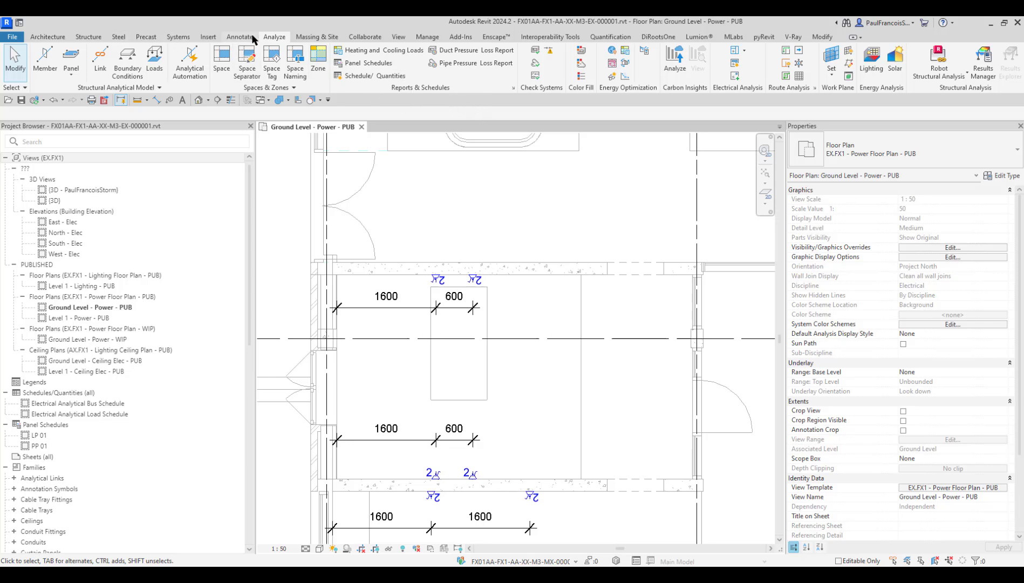
# Step: Open the PP 01 panel schedule and review its circuits, ratings and per-phase loads
pyautogui.click(399, 37)
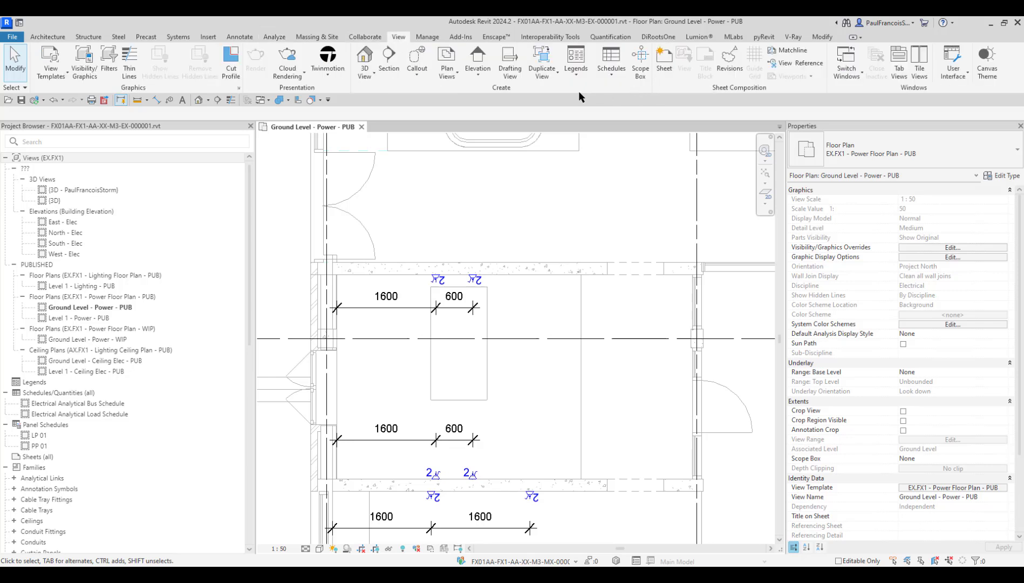
pyautogui.click(241, 37)
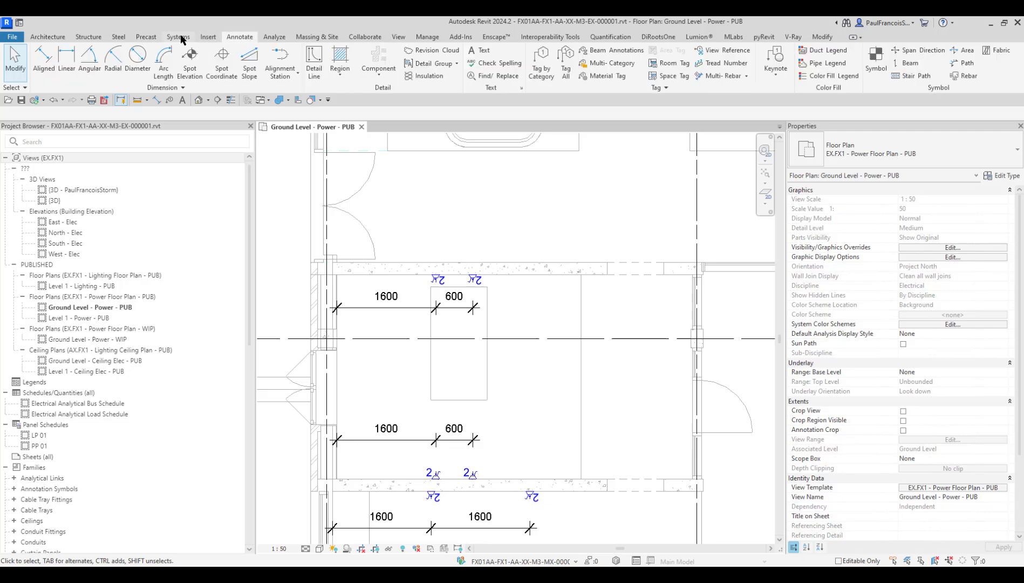
pyautogui.click(276, 38)
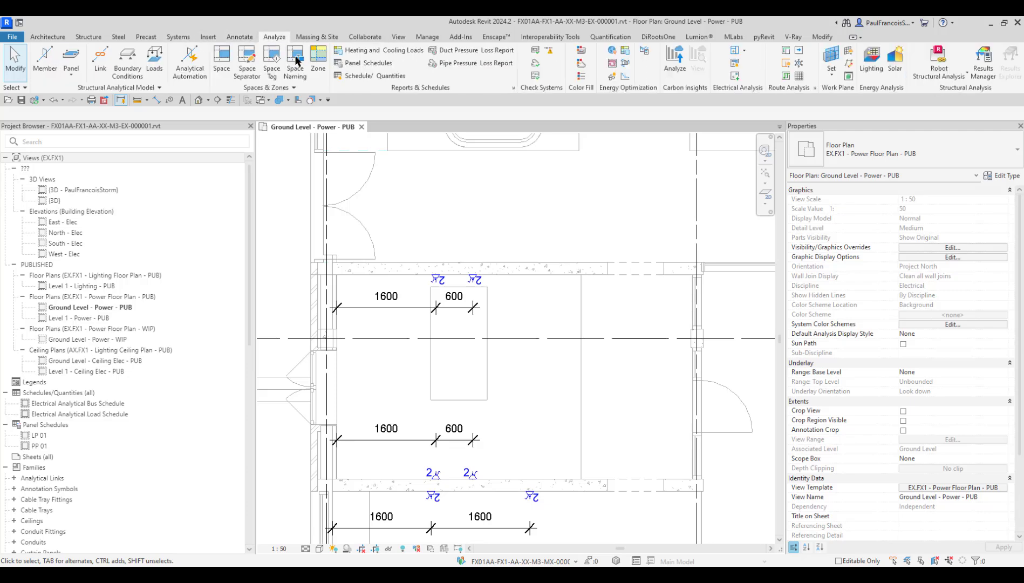
pyautogui.click(358, 64)
pyautogui.scroll(-7, 49, 297)
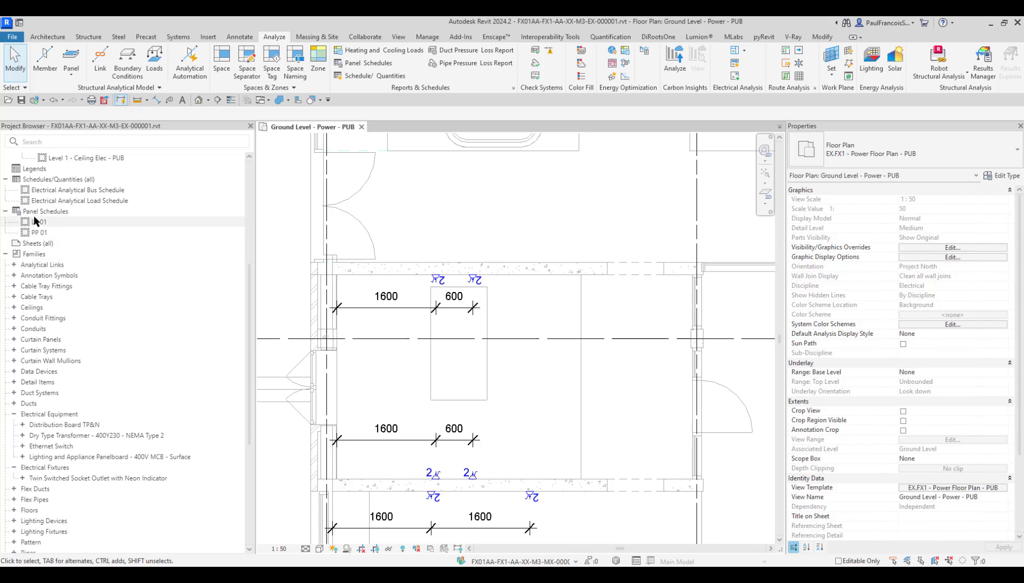
pyautogui.click(45, 234)
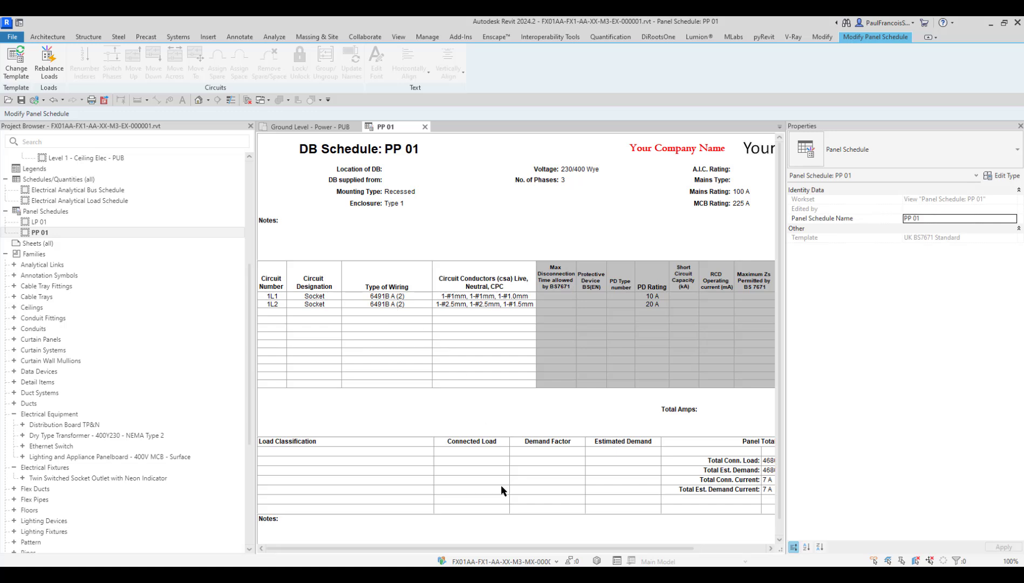
pyautogui.moveTo(491, 549); pyautogui.dragTo(564, 548)
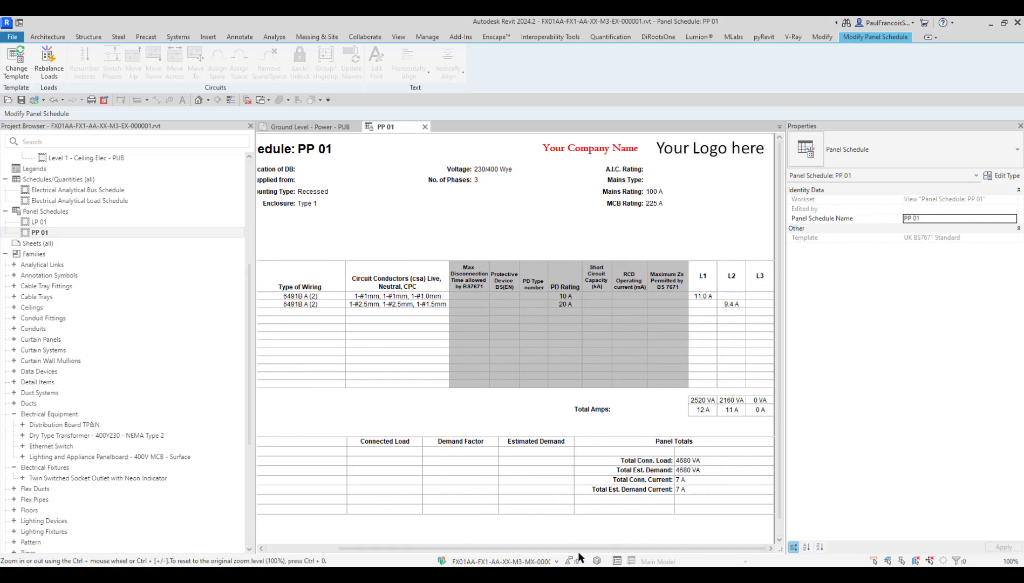
pyautogui.moveTo(531, 547); pyautogui.dragTo(404, 542)
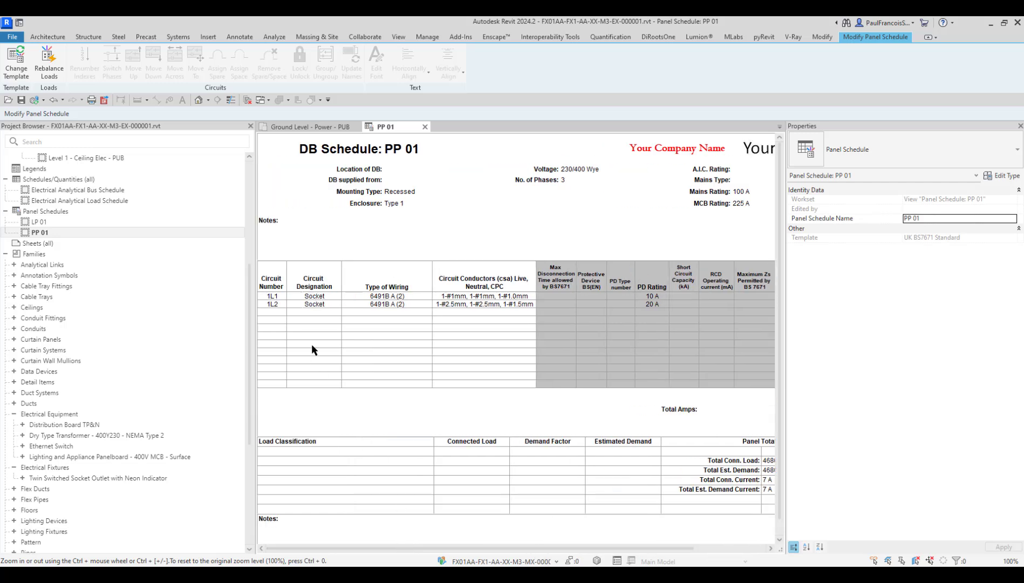
pyautogui.click(488, 335)
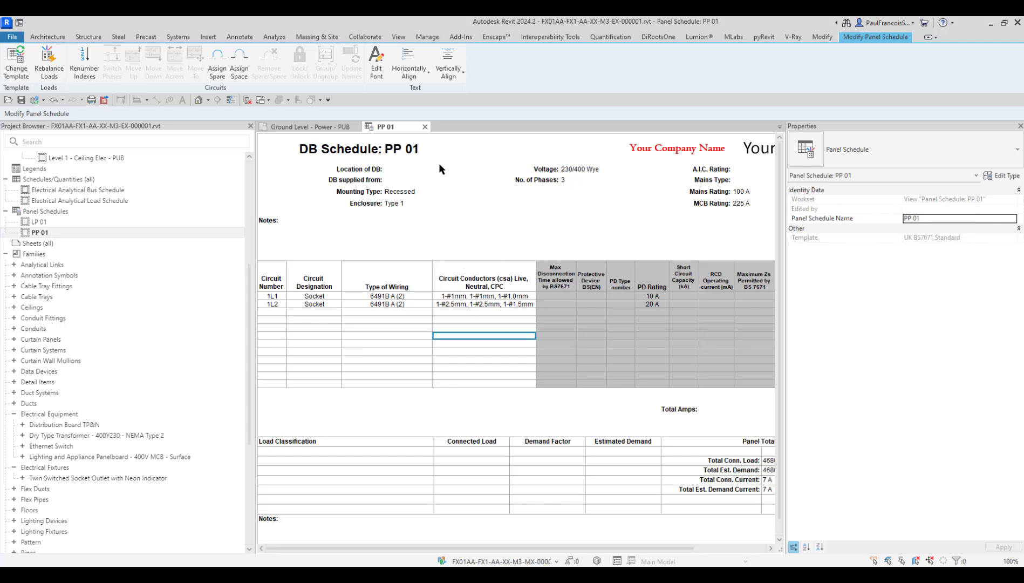
# Step: Return to the ground-level power plan and check the panel assignment and routing of the office south-wall socket's circuit, keeping PP 01 as its panel
pyautogui.click(321, 126)
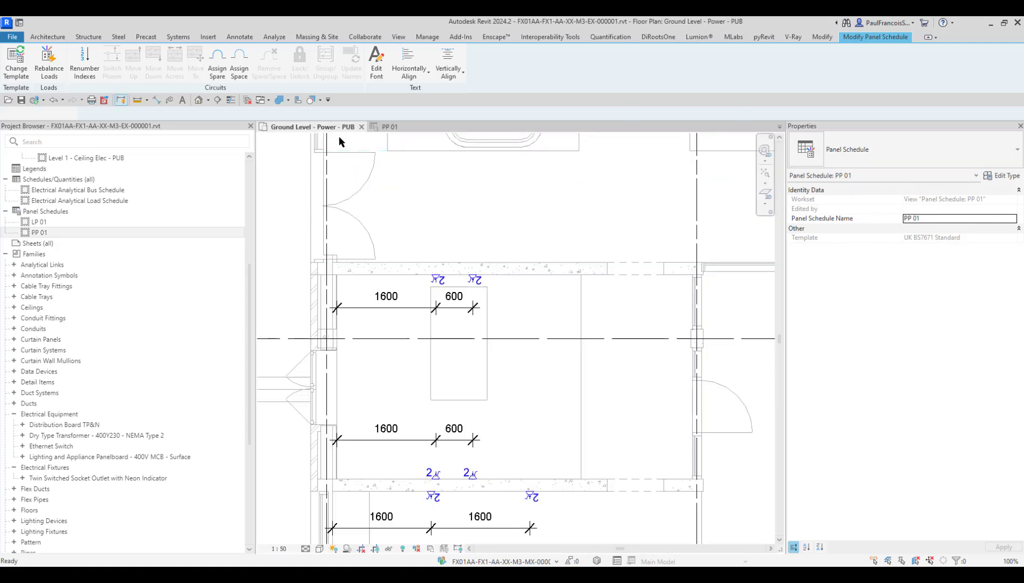
pyautogui.scroll(5, 482, 397)
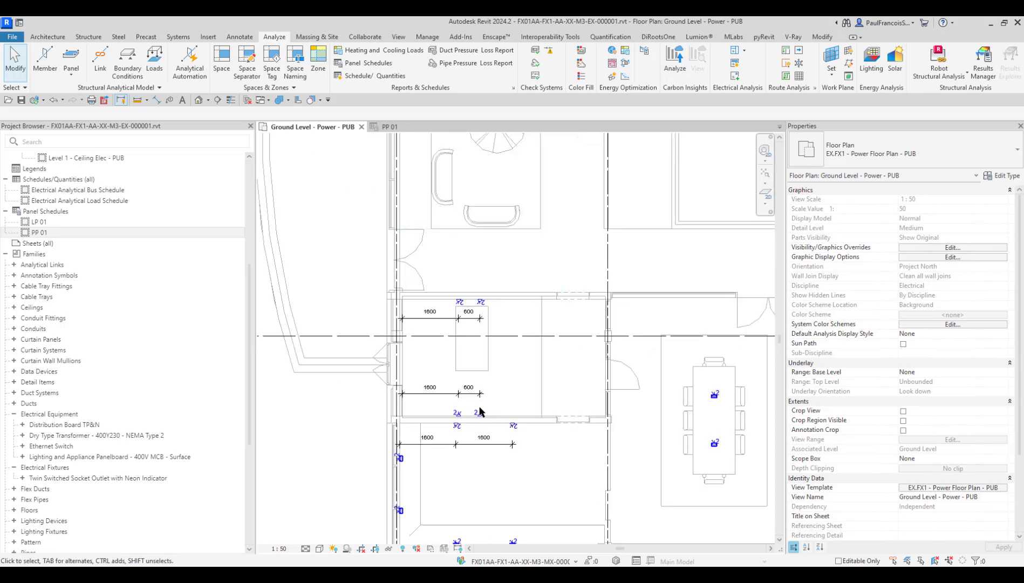
pyautogui.click(477, 412)
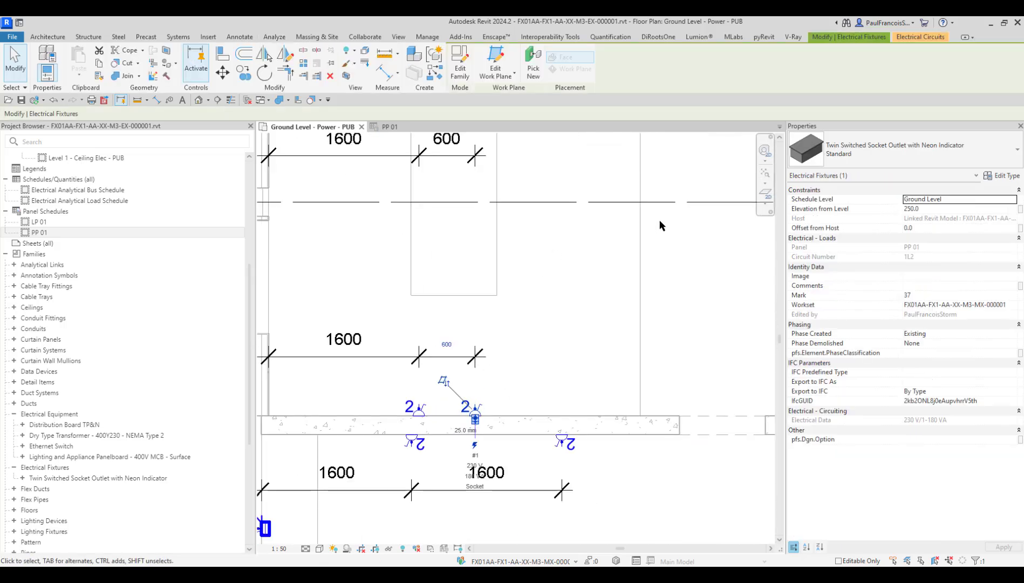
pyautogui.click(919, 37)
pyautogui.click(323, 57)
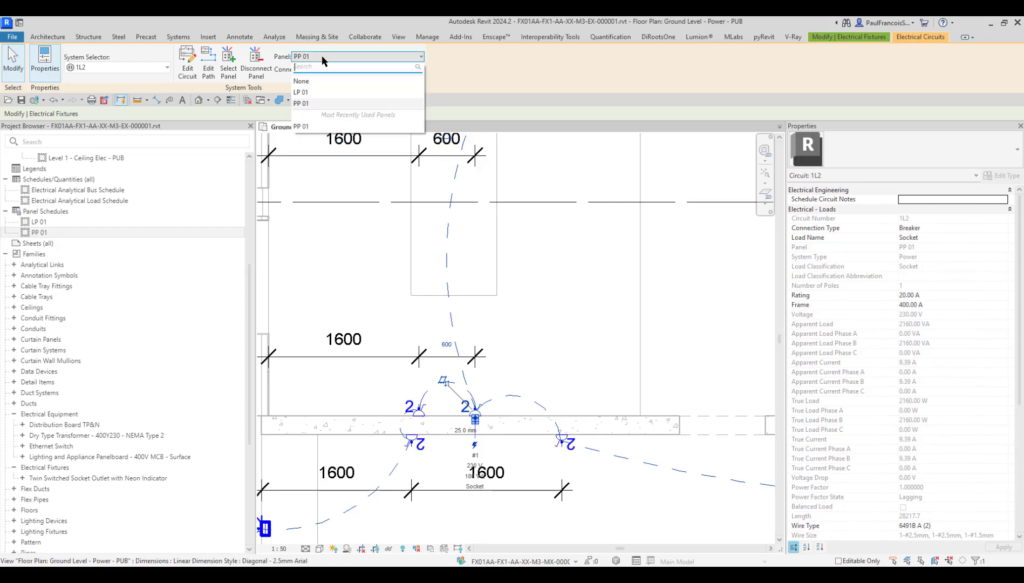
pyautogui.click(312, 103)
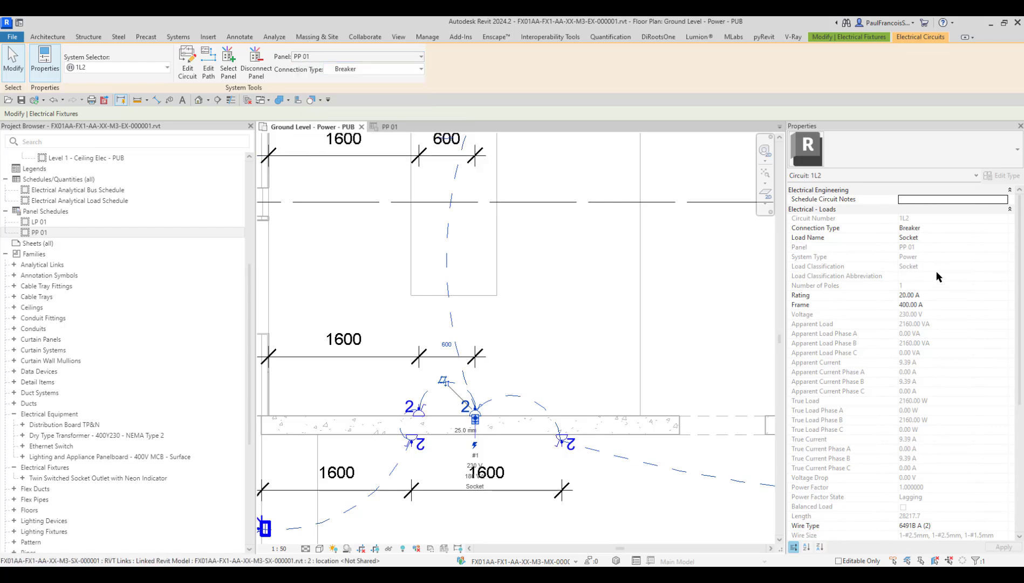
pyautogui.scroll(-5, 519, 345)
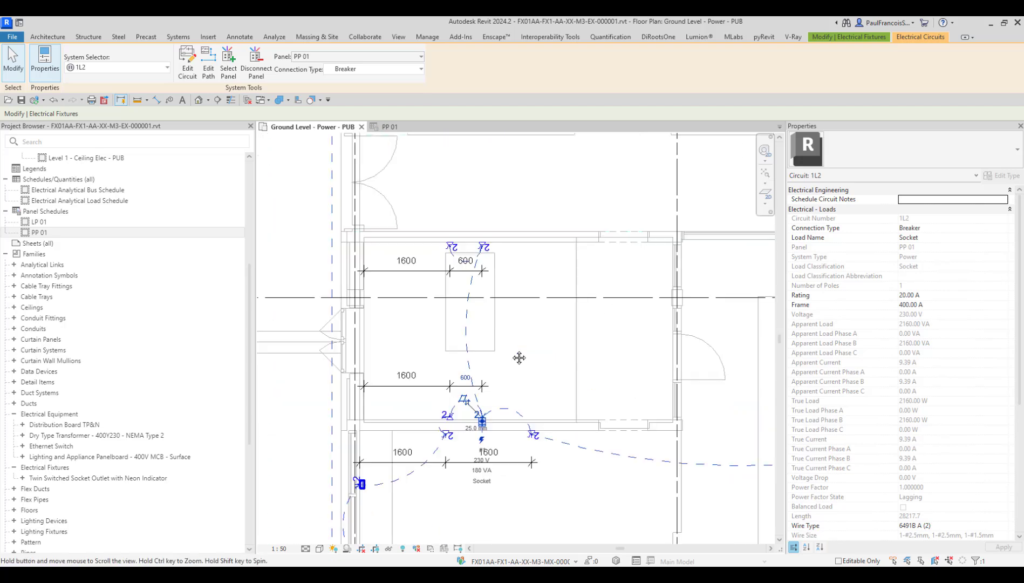
pyautogui.scroll(-4, 522, 327)
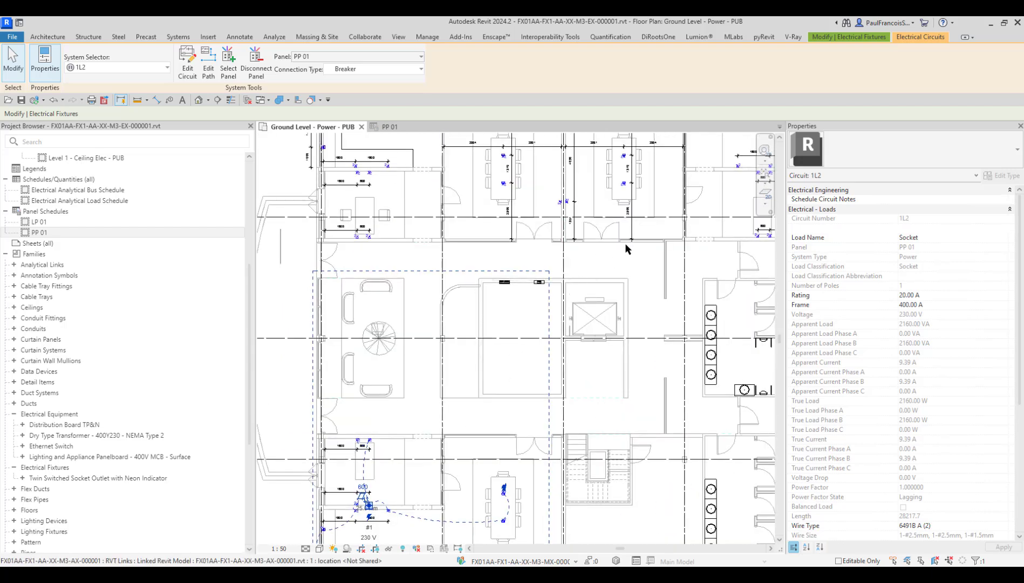
pyautogui.press('Escape')
# Step: Assign the socket circuit serving the table in the eastern of the two northern meeting rooms to panel PP 01
pyautogui.scroll(5, 601, 215)
pyautogui.scroll(4, 602, 210)
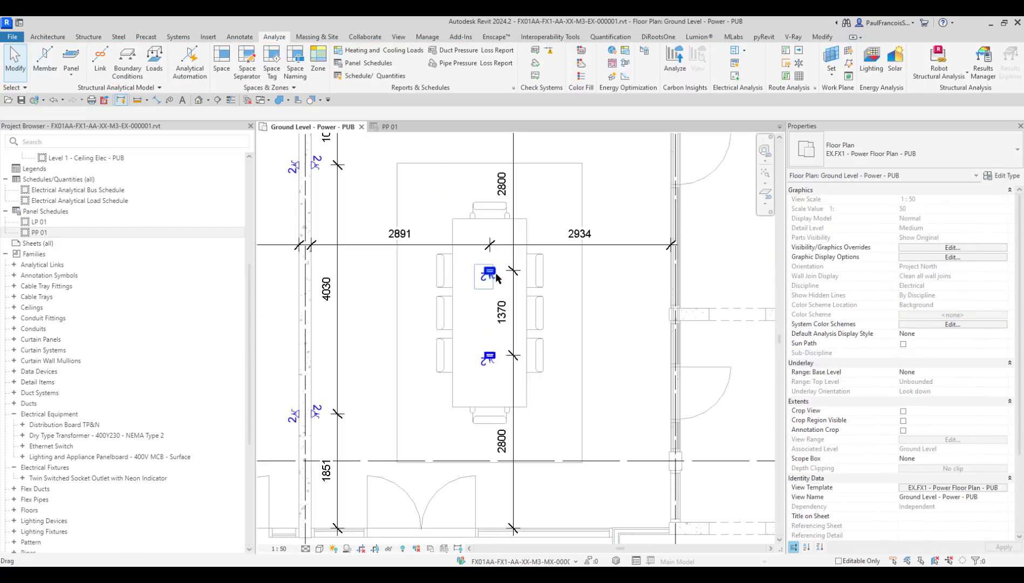
pyautogui.click(489, 271)
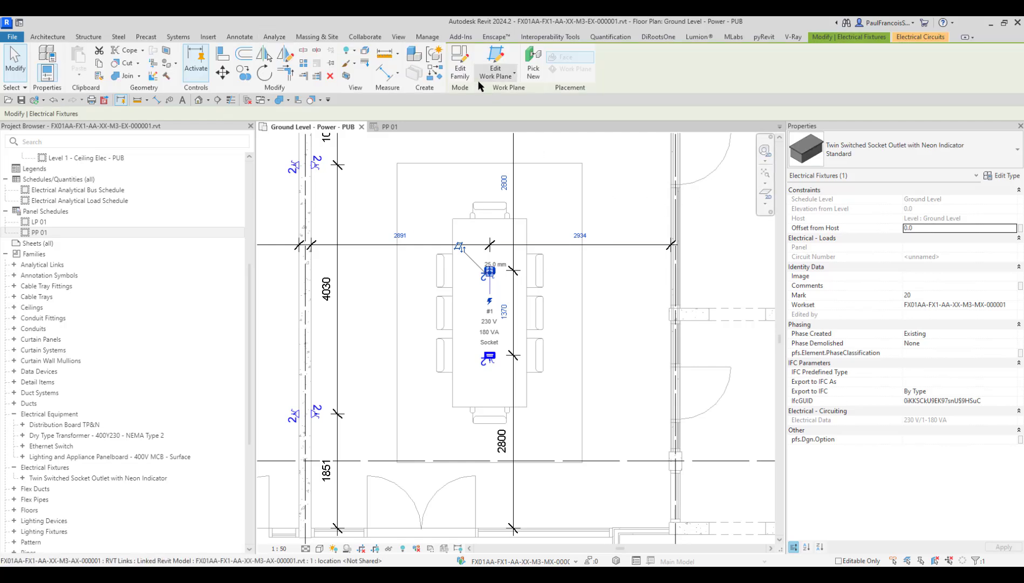
pyautogui.click(920, 38)
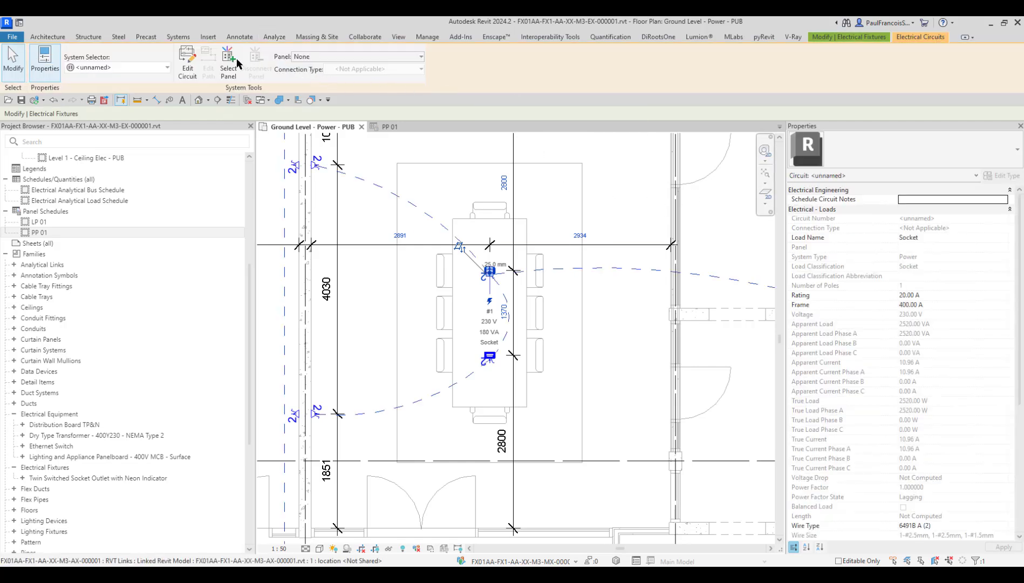
pyautogui.click(318, 57)
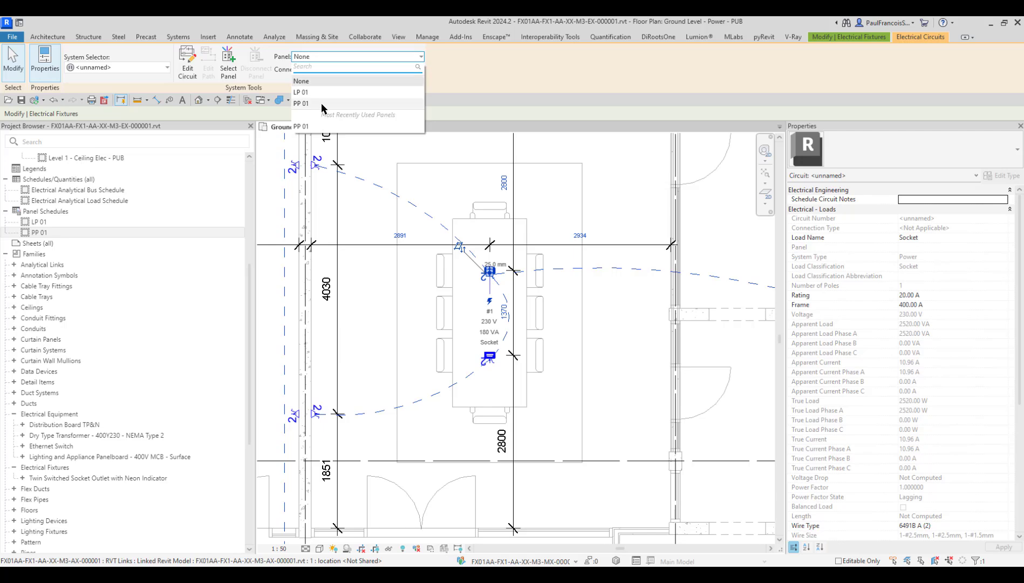
pyautogui.click(320, 105)
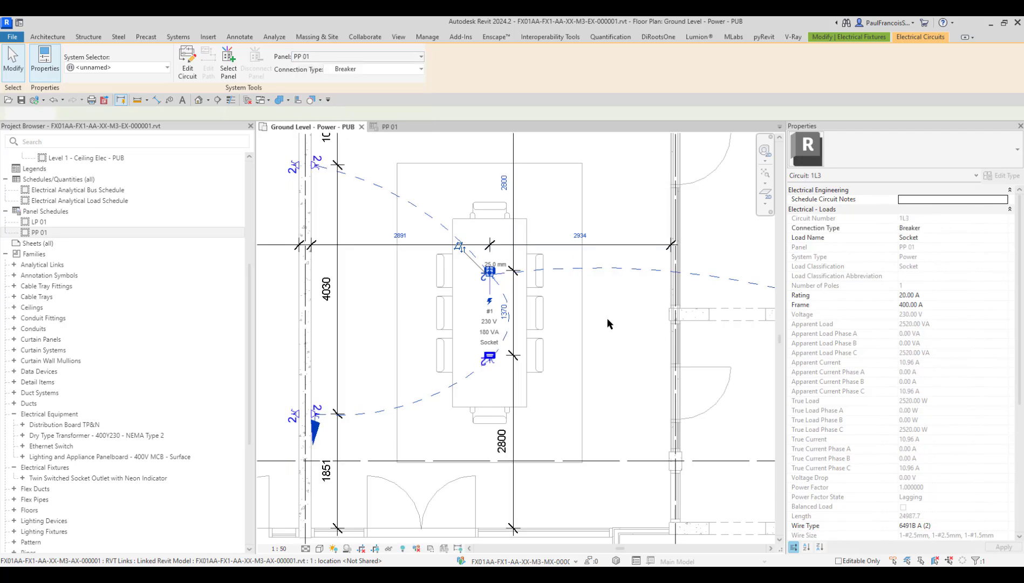
pyautogui.scroll(-2, 607, 318)
pyautogui.press('Escape')
# Step: Review the PP 01 schedule's circuits and phase loads, widening the view to fit the whole sheet
pyautogui.click(389, 126)
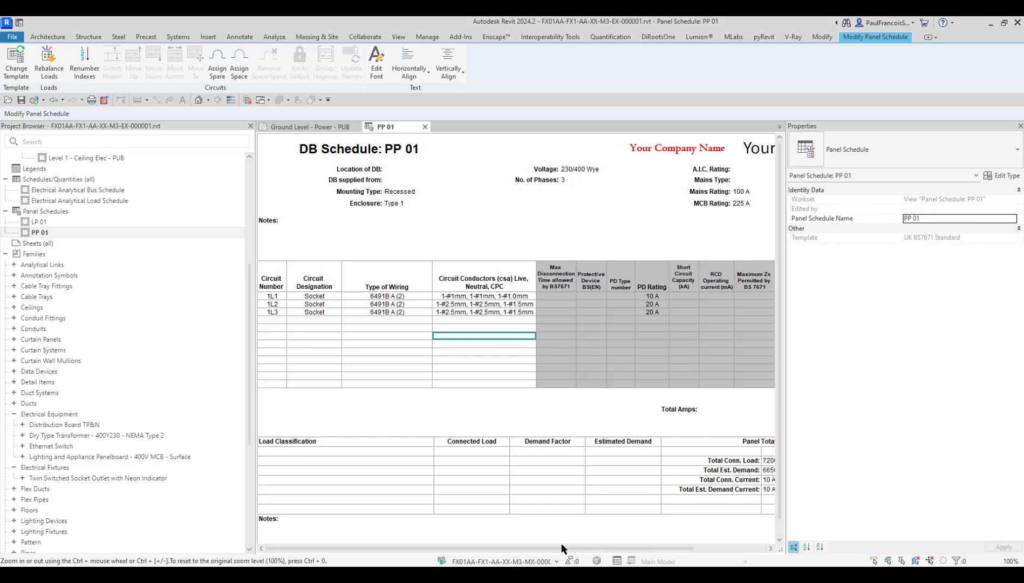
pyautogui.moveTo(489, 549); pyautogui.dragTo(619, 551)
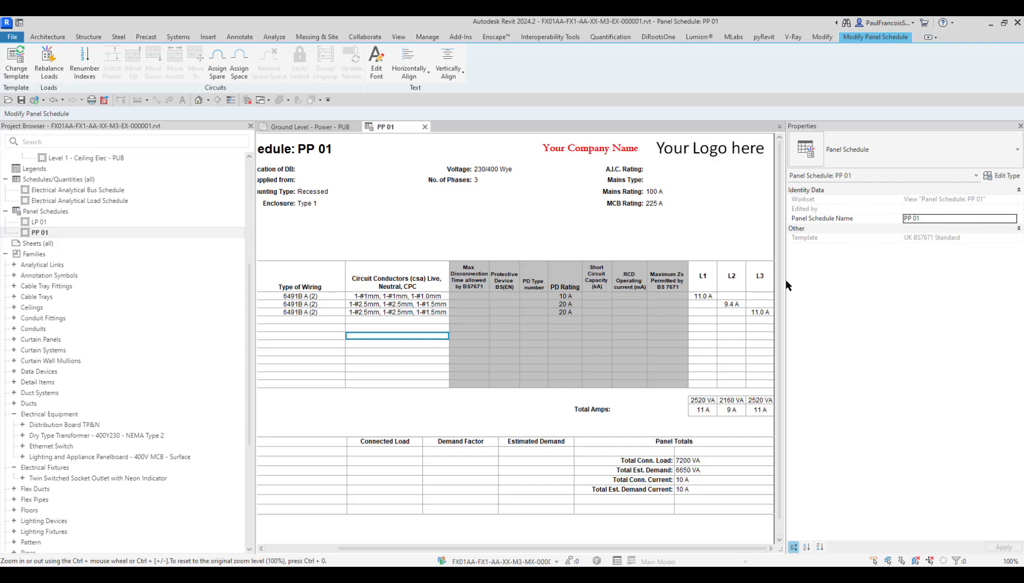
pyautogui.moveTo(785, 282); pyautogui.dragTo(893, 301)
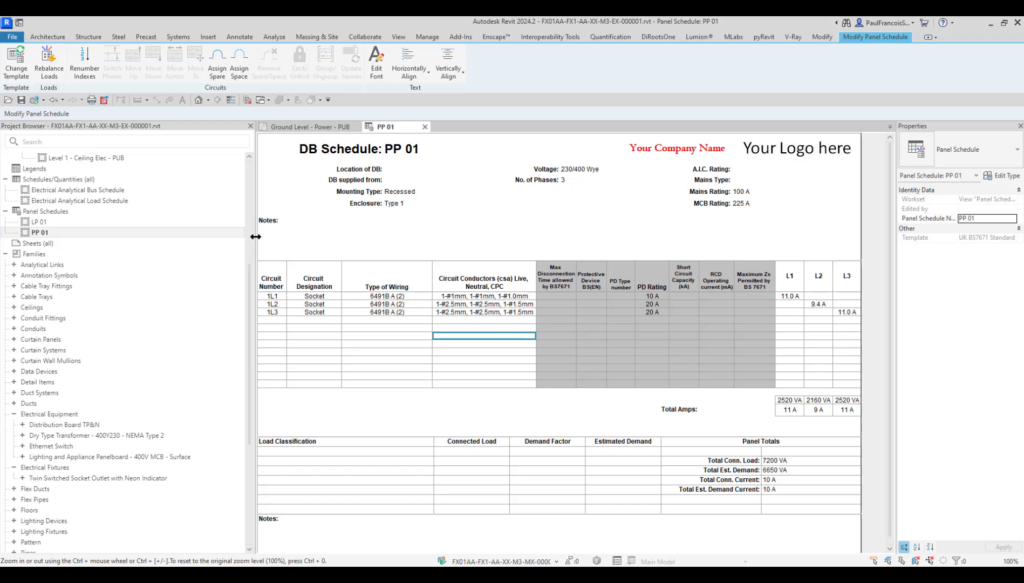
pyautogui.moveTo(256, 238); pyautogui.dragTo(161, 241)
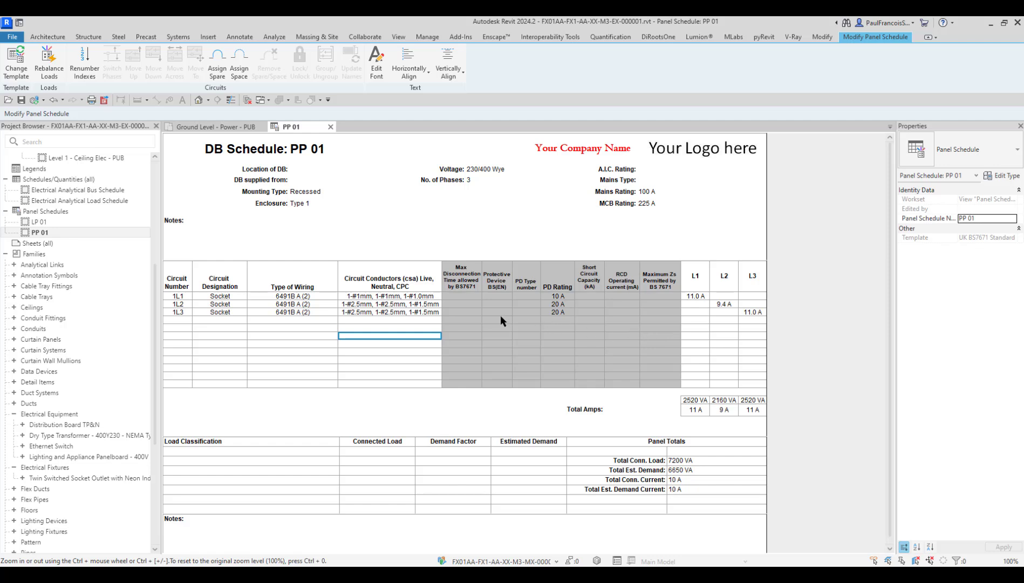
pyautogui.click(530, 225)
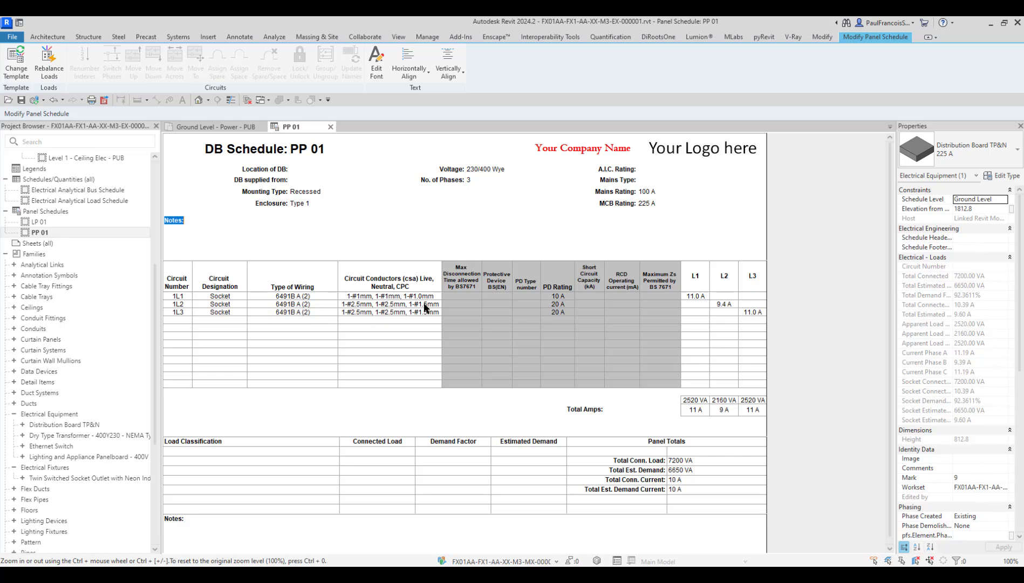
# Step: Return to the ground-level power plan and examine the circuit properties of the north-wall pair's western socket near grid 4, widening the properties view
pyautogui.click(216, 126)
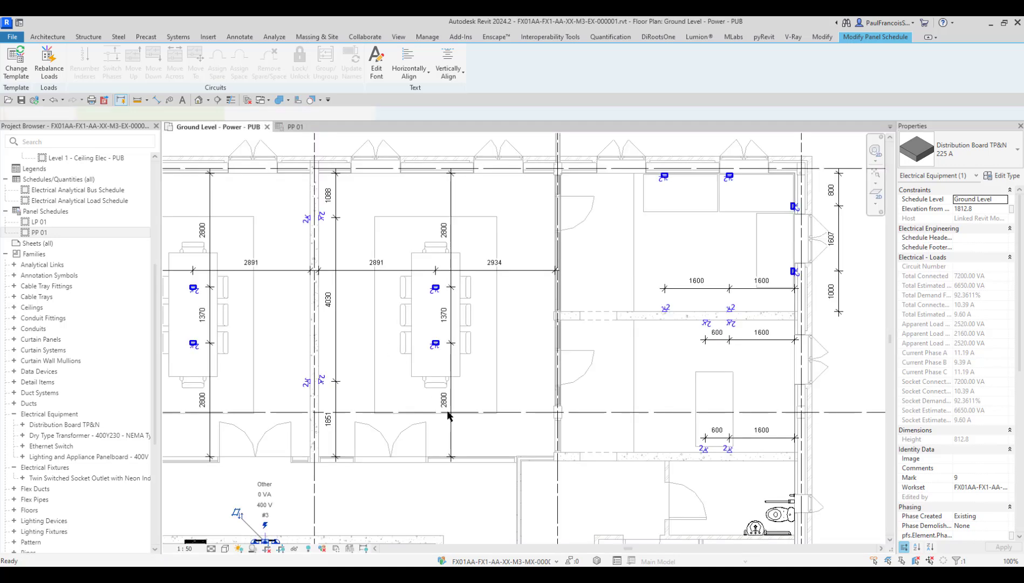
pyautogui.scroll(-4, 476, 338)
pyautogui.moveTo(454, 367); pyautogui.dragTo(505, 254, button='middle')
pyautogui.scroll(-3, 477, 386)
pyautogui.moveTo(410, 410); pyautogui.dragTo(586, 313, button='middle')
pyautogui.scroll(4, 391, 393)
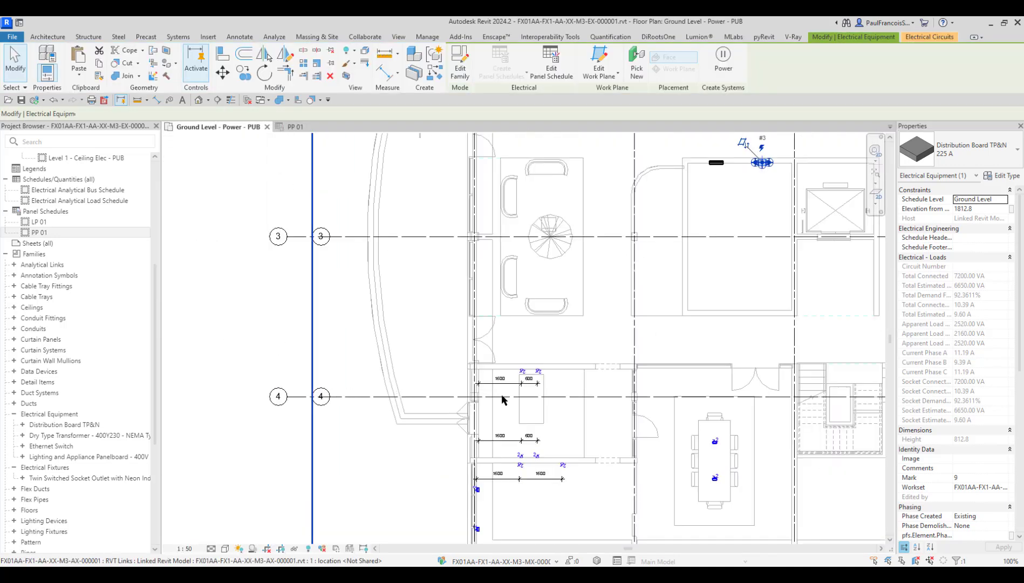
pyautogui.scroll(5, 515, 385)
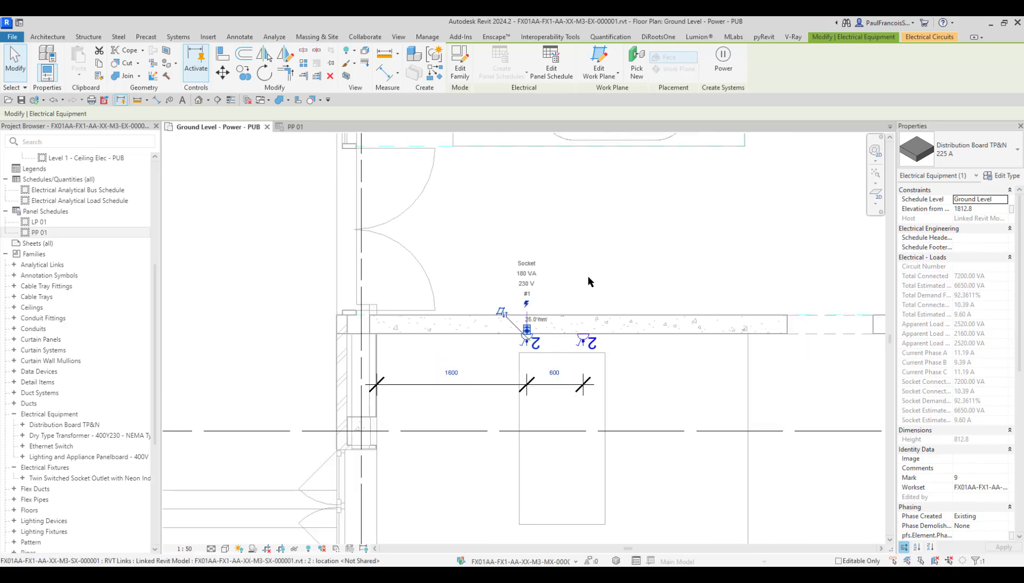
pyautogui.click(915, 39)
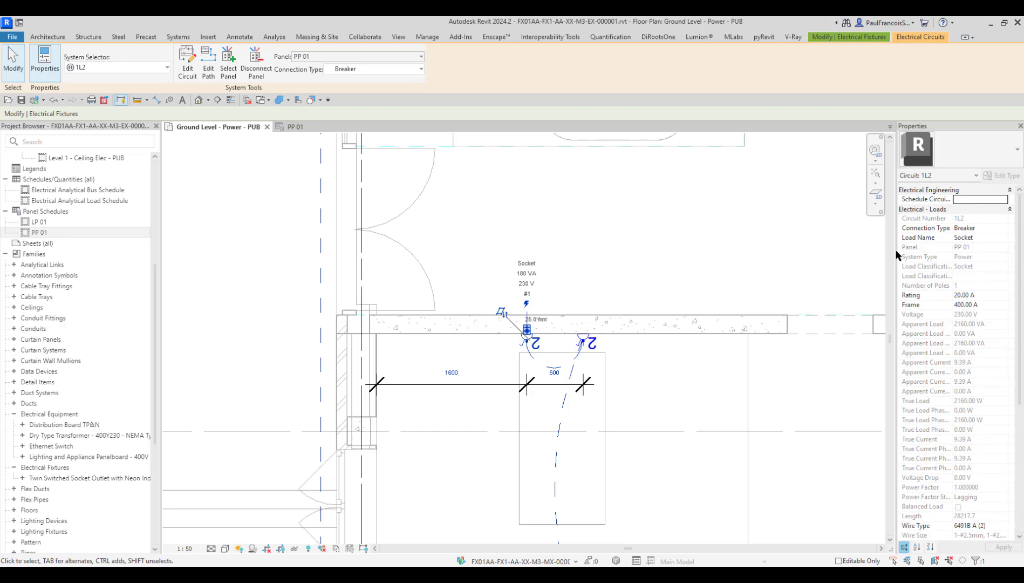
pyautogui.moveTo(895, 245); pyautogui.dragTo(659, 246)
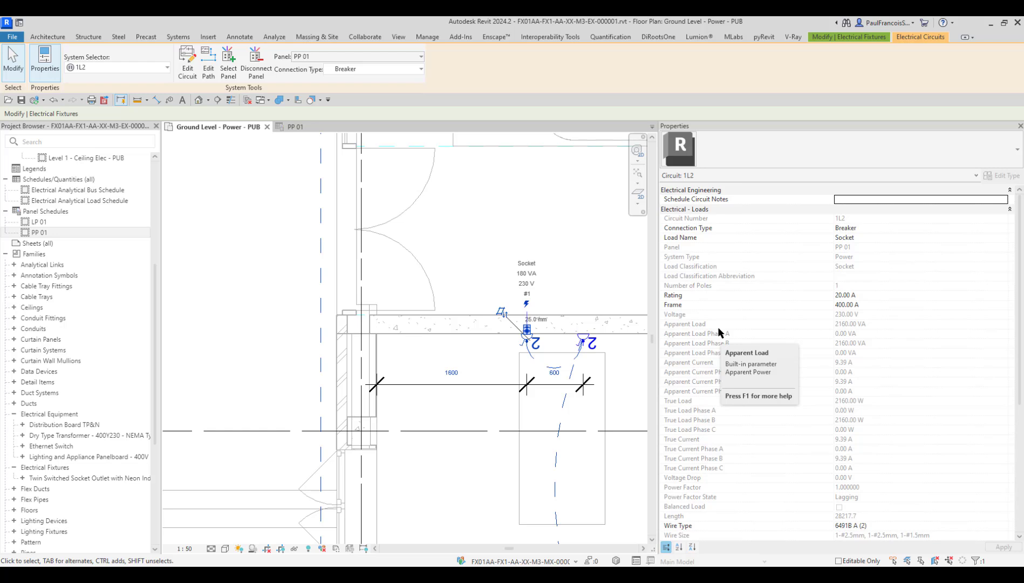
# Step: Try to set circuit 1L2's rating to 10 A, inspect the sockets listed in the load warning and cancel the change
pyautogui.click(867, 295)
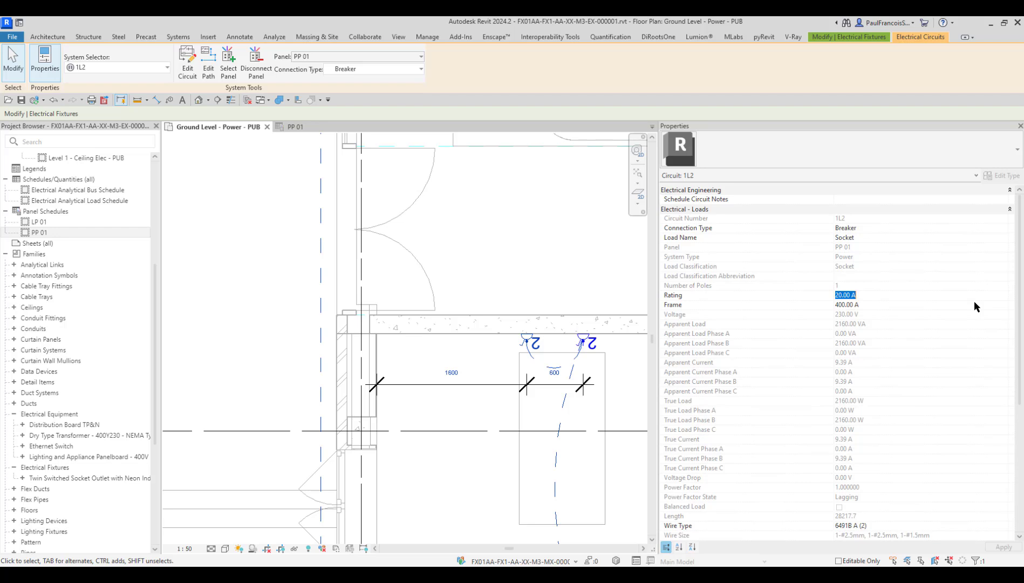
pyautogui.write('10')
pyautogui.press('Return')
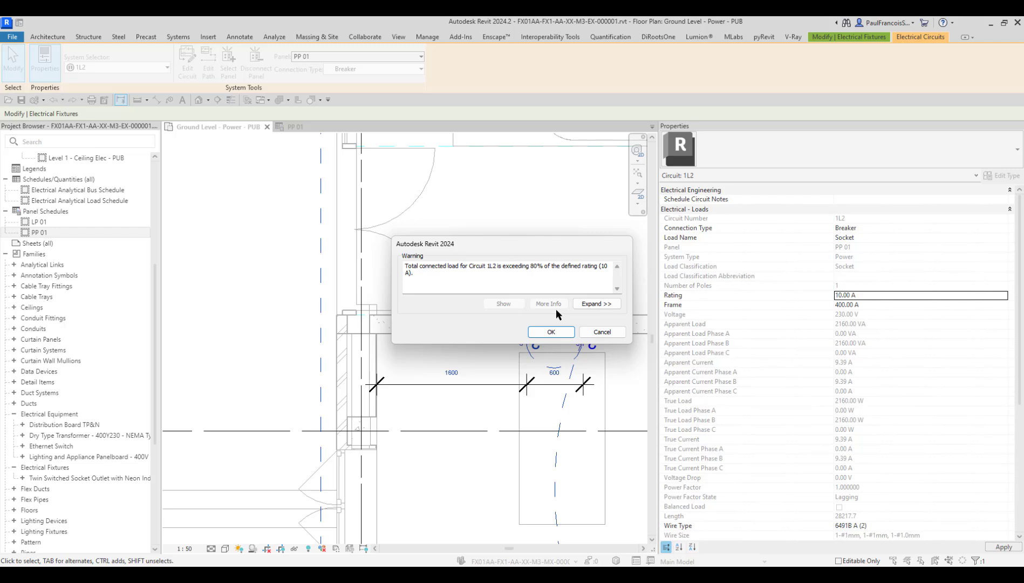
pyautogui.click(605, 306)
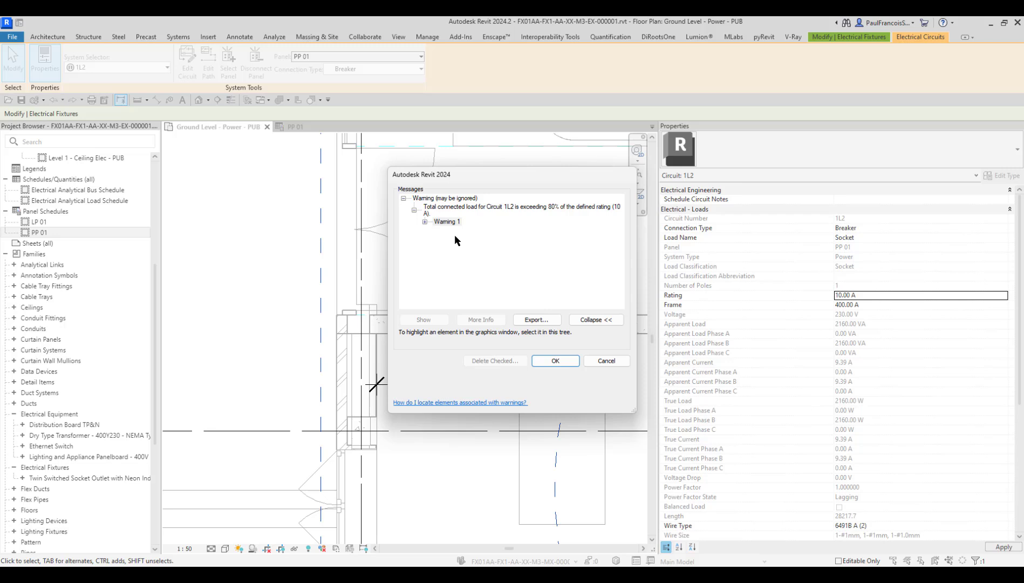
pyautogui.click(427, 224)
pyautogui.click(425, 221)
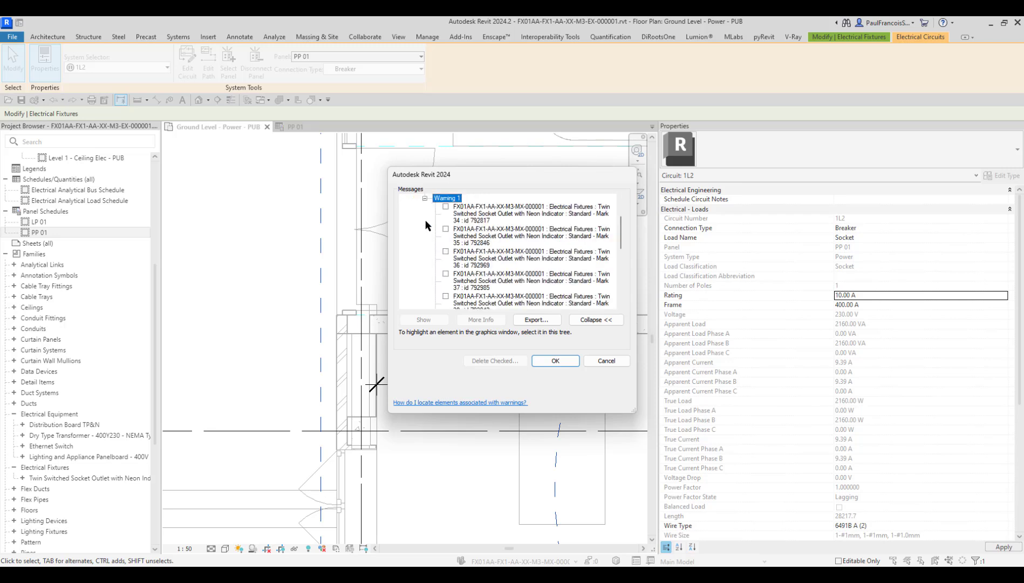
pyautogui.scroll(-10, 487, 264)
pyautogui.scroll(-4, 487, 264)
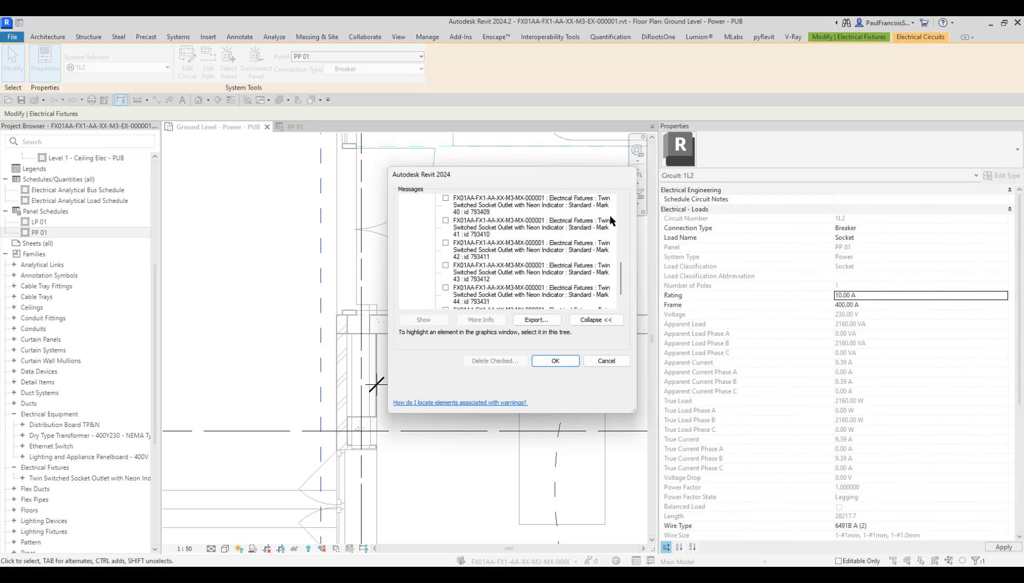
pyautogui.click(606, 361)
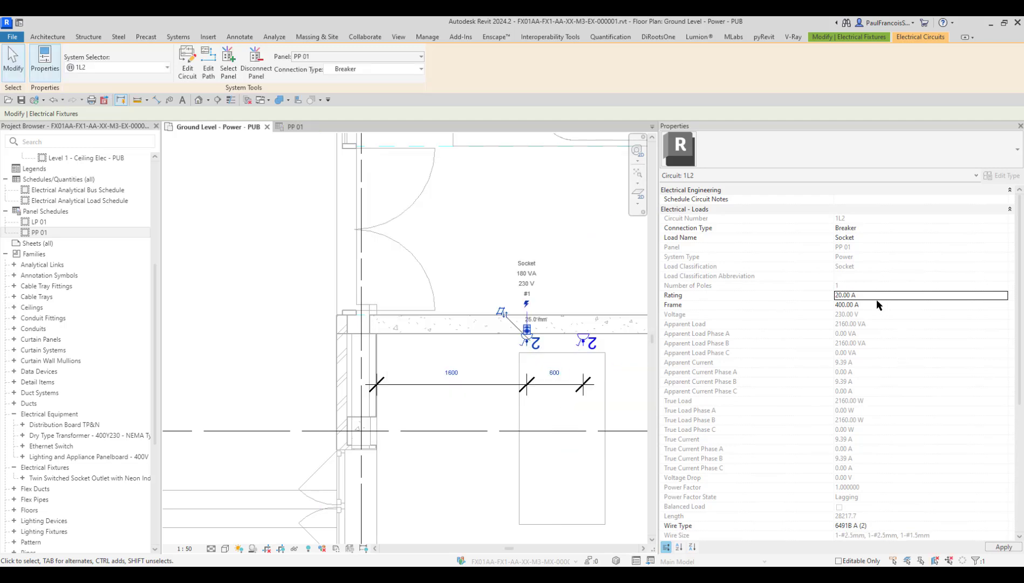
# Step: Check the circuit properties of the adjacent eastern socket and those of circuit 1L1 in the PP 01 panel schedule
pyautogui.click(598, 278)
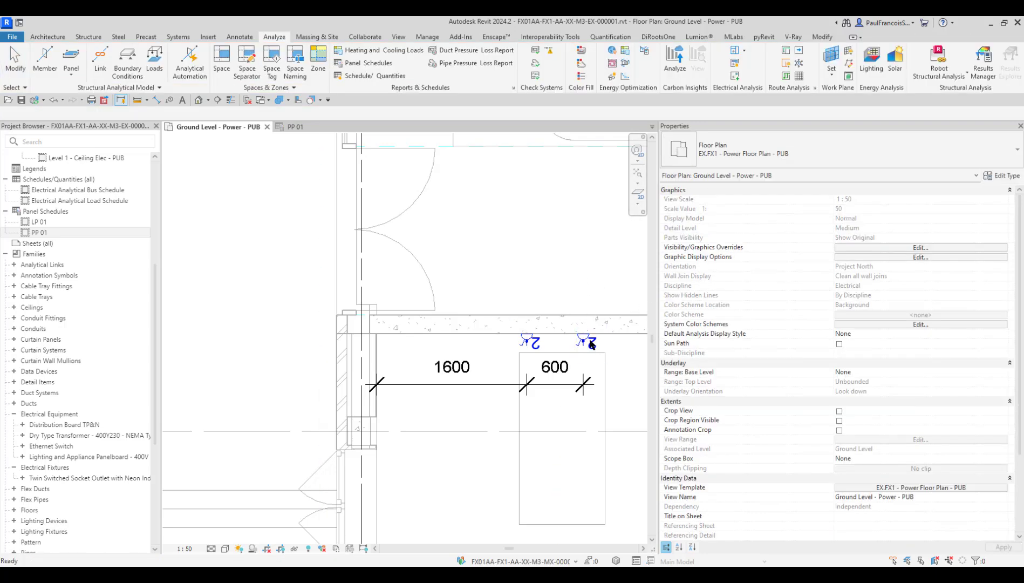
pyautogui.click(591, 344)
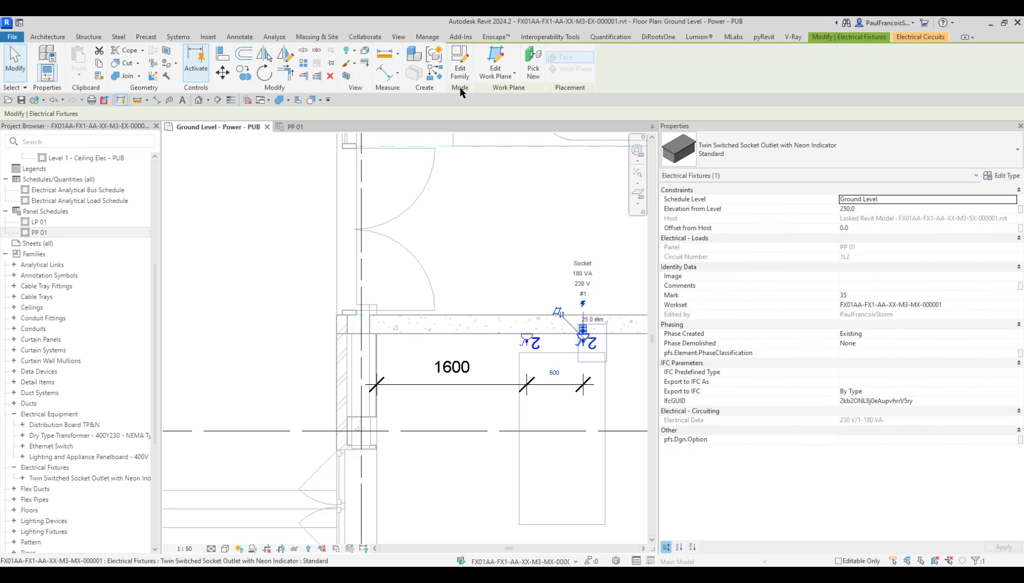
pyautogui.click(921, 38)
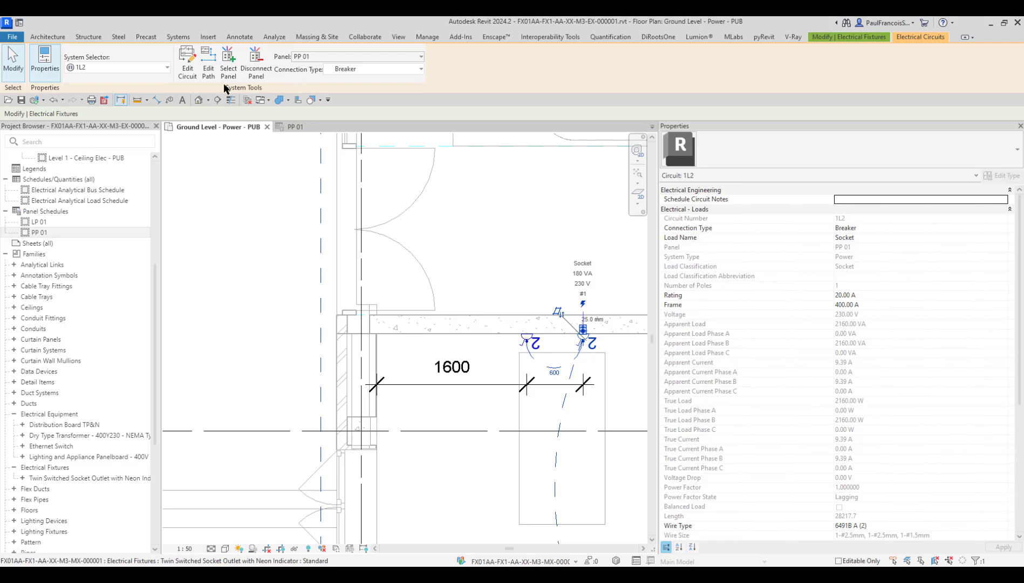
pyautogui.click(539, 242)
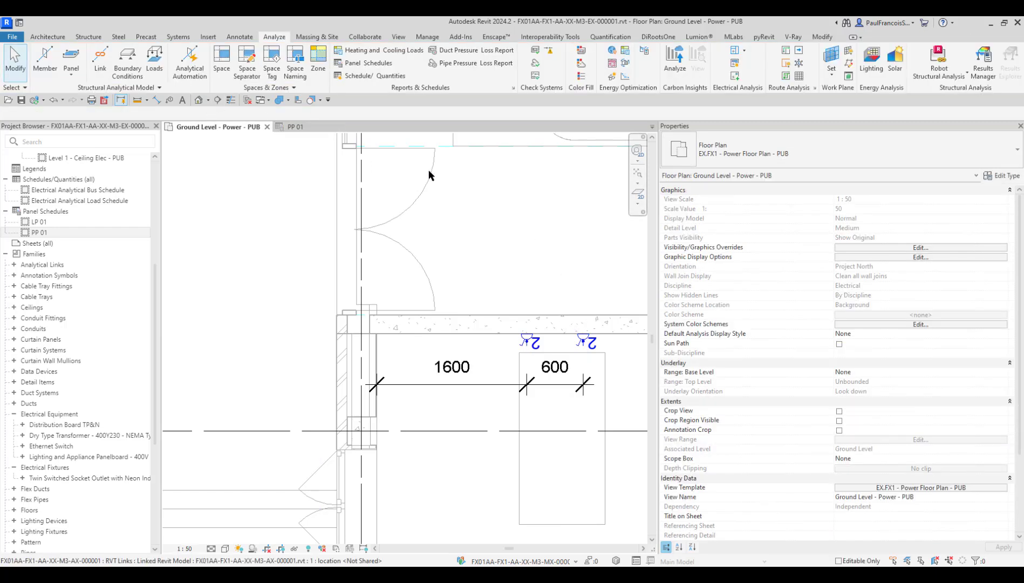
pyautogui.click(294, 126)
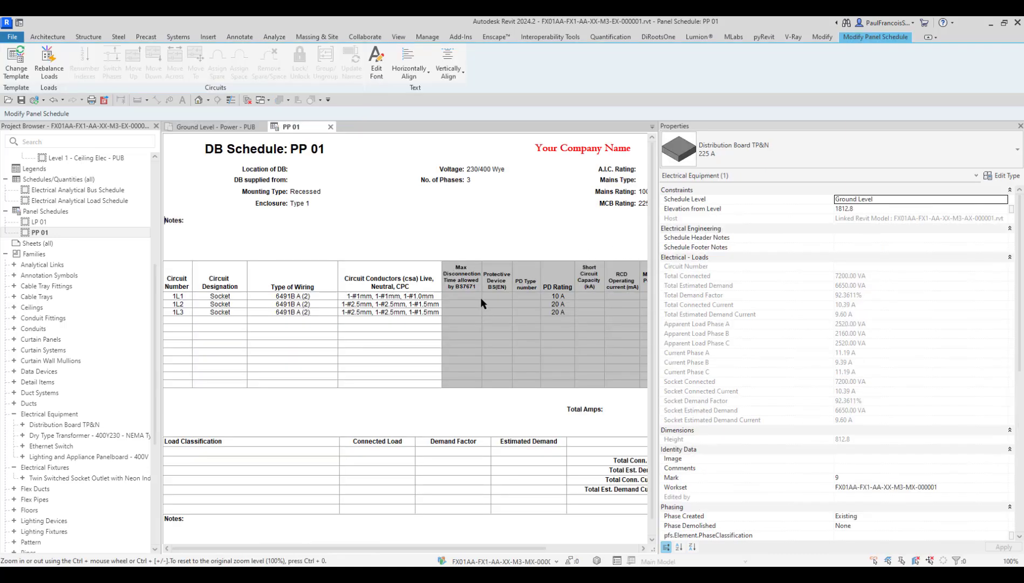
pyautogui.click(558, 297)
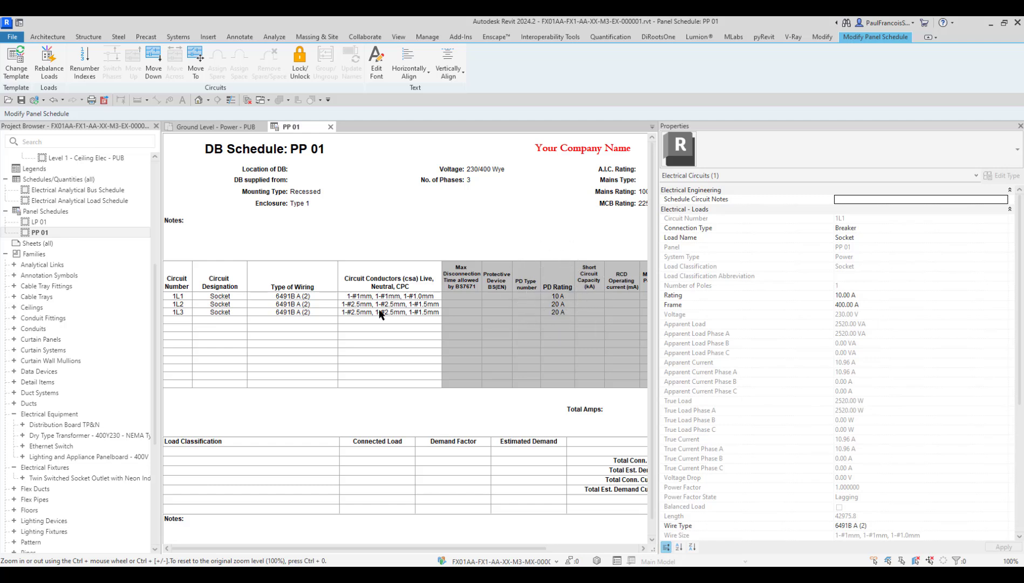
# Step: Try a 30 A PD rating on circuit 1L3, check its conductor sizes and undo the change
pyautogui.click(564, 312)
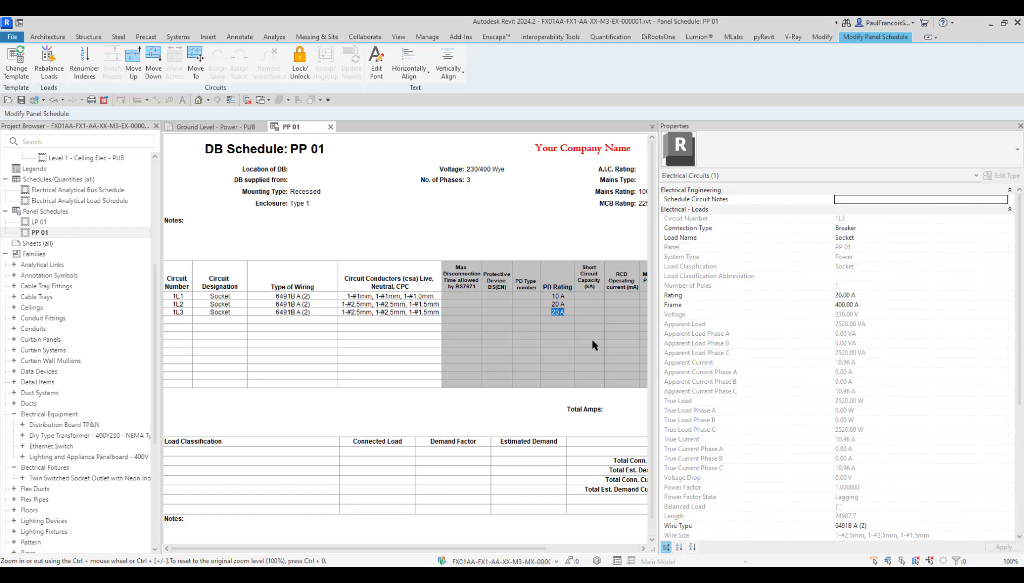
pyautogui.write('30')
pyautogui.moveTo(569, 314); pyautogui.dragTo(501, 314)
pyautogui.press('Return')
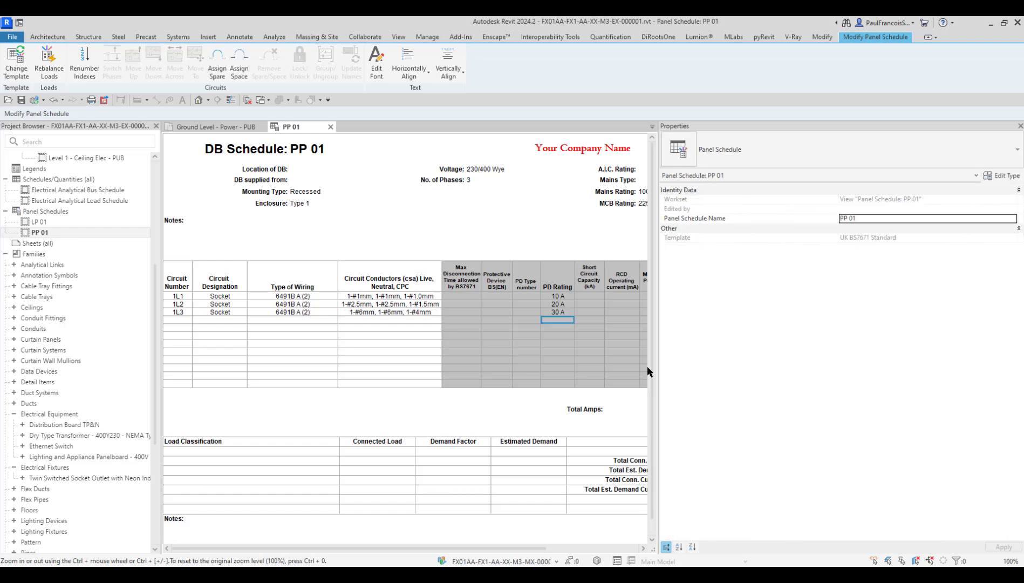
pyautogui.click(370, 312)
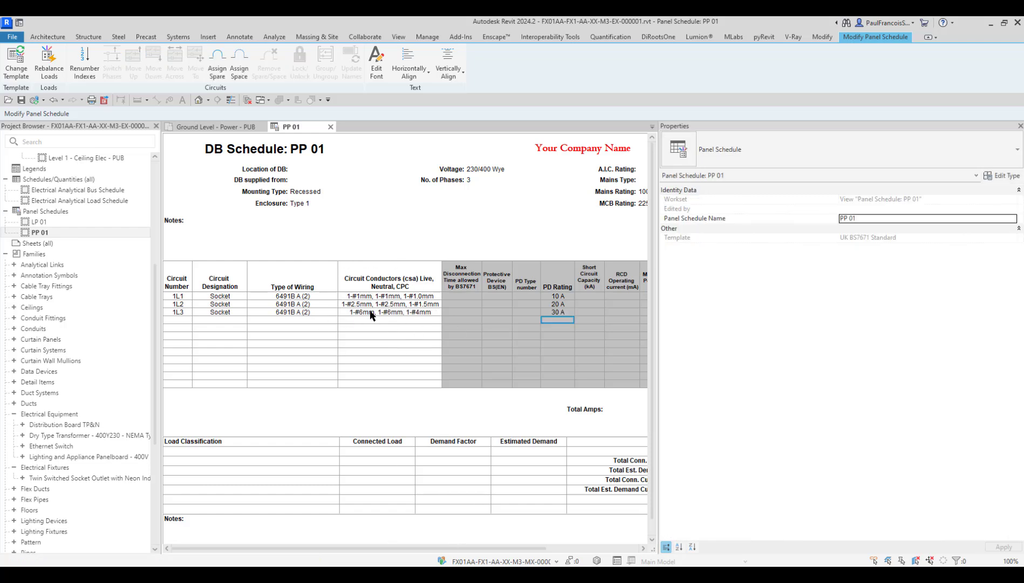
pyautogui.click(565, 313)
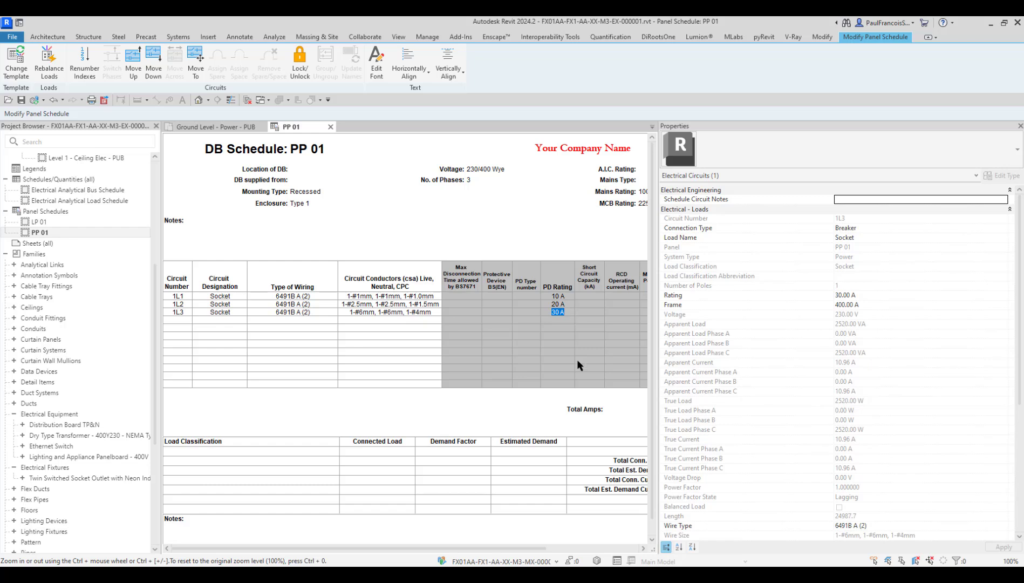
pyautogui.hotkey('ctrl', 'z')
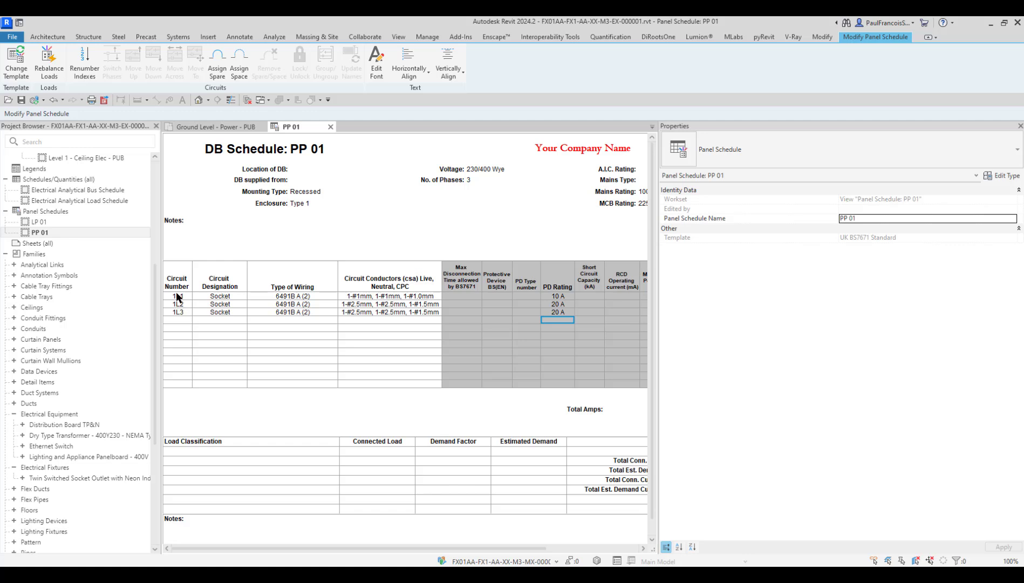
# Step: Try a 20 A PD rating on circuit 1L1 and return it to 10 A
pyautogui.click(564, 297)
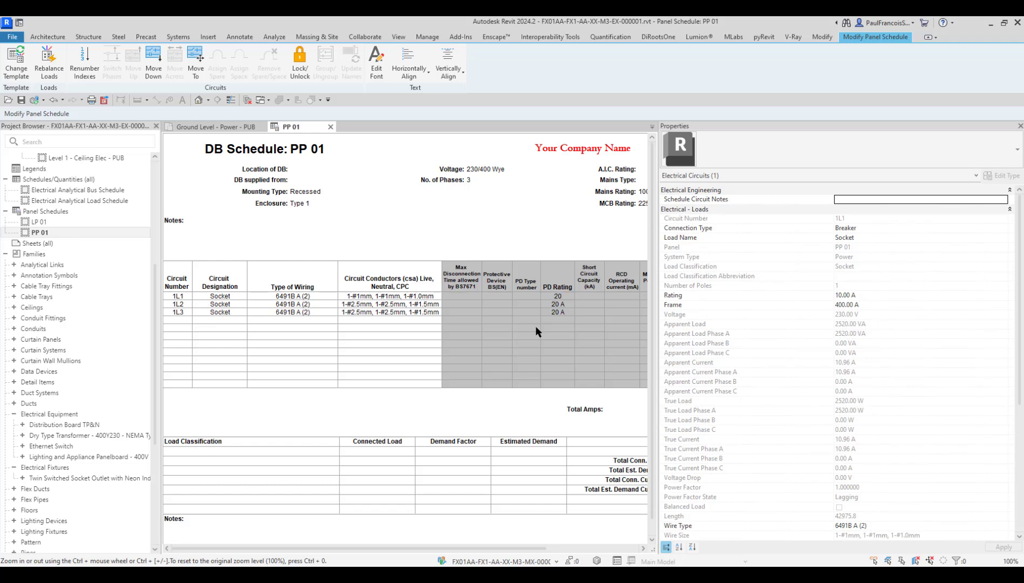
pyautogui.press('Return')
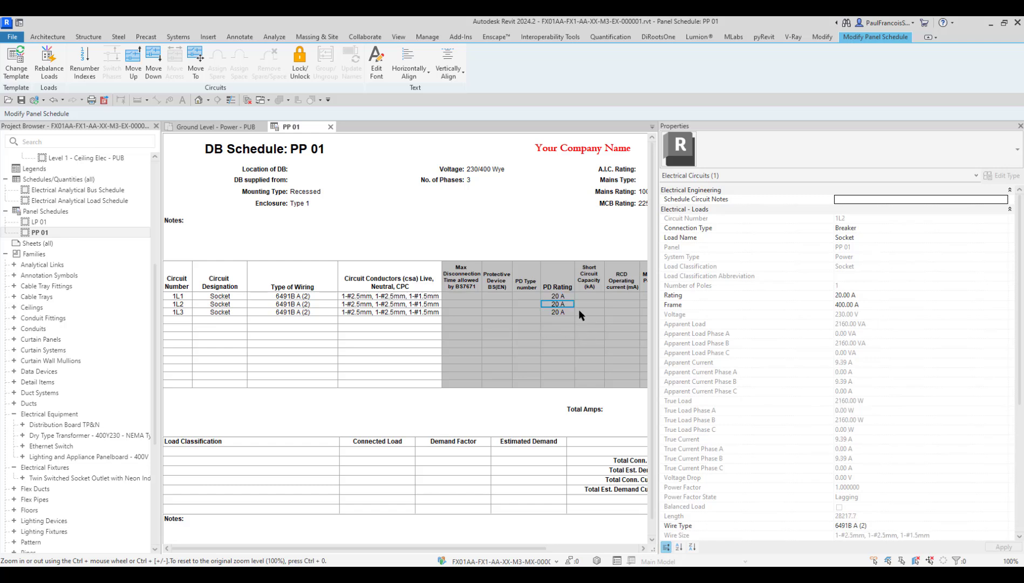
pyautogui.click(569, 296)
pyautogui.write('10')
pyautogui.press('Return')
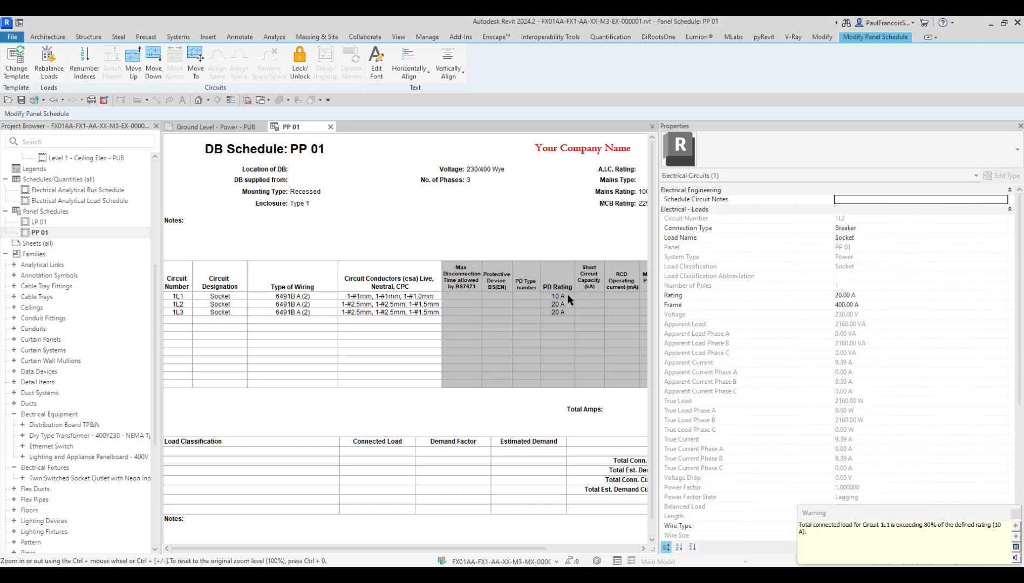
# Step: Set circuit 1L1's PD rating to 20 A in the PP 01 schedule
pyautogui.click(574, 294)
pyautogui.click(572, 295)
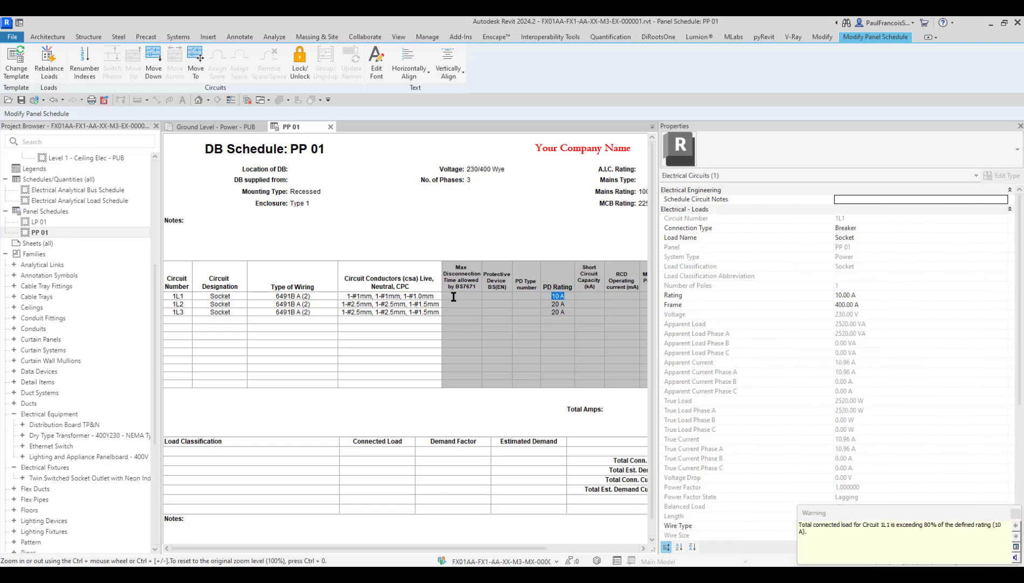
pyautogui.write('20')
pyautogui.press('Return')
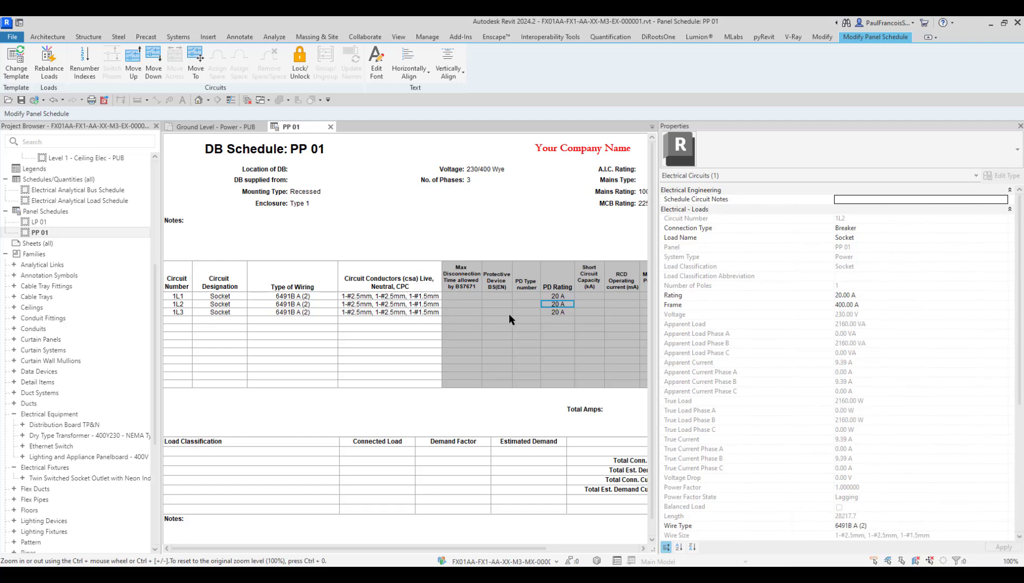
# Step: Switch circuit 1L1's PD rating to 30 A and back to 20 A twice to compare its conductor sizes
pyautogui.click(567, 298)
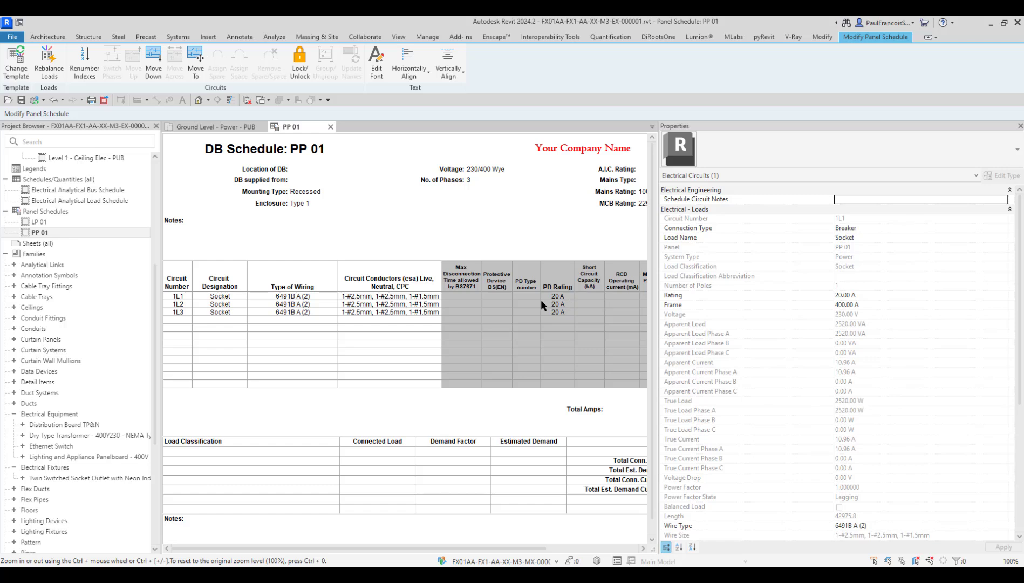
pyautogui.click(568, 294)
pyautogui.write('30')
pyautogui.press('Return')
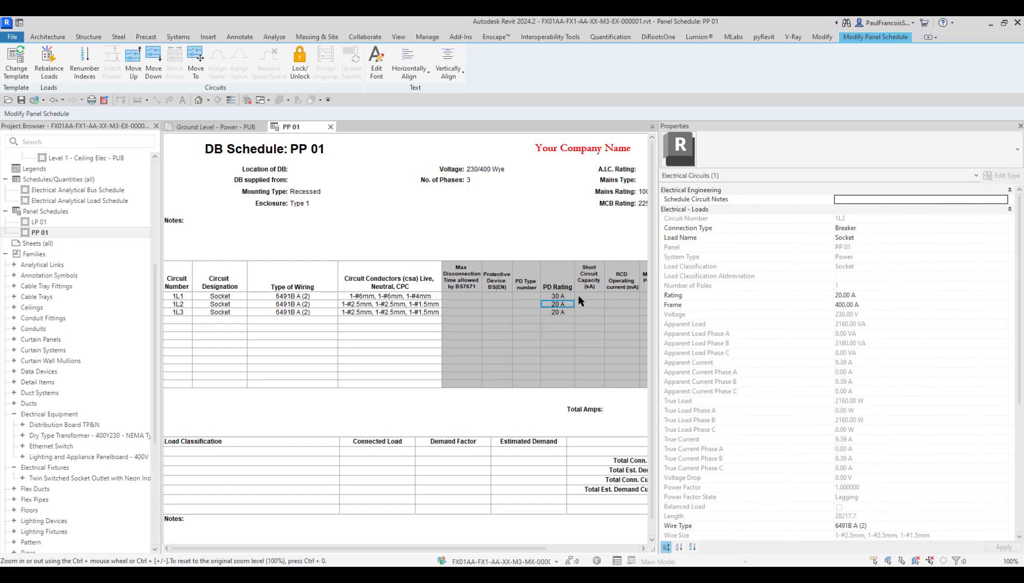
pyautogui.click(566, 296)
pyautogui.click(566, 296)
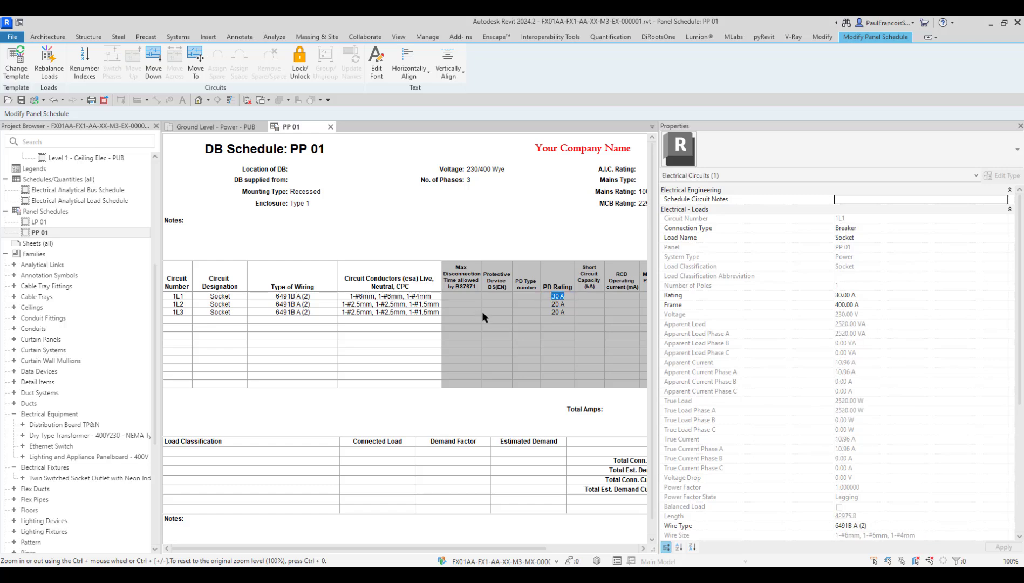
pyautogui.write('20')
pyautogui.press('Return')
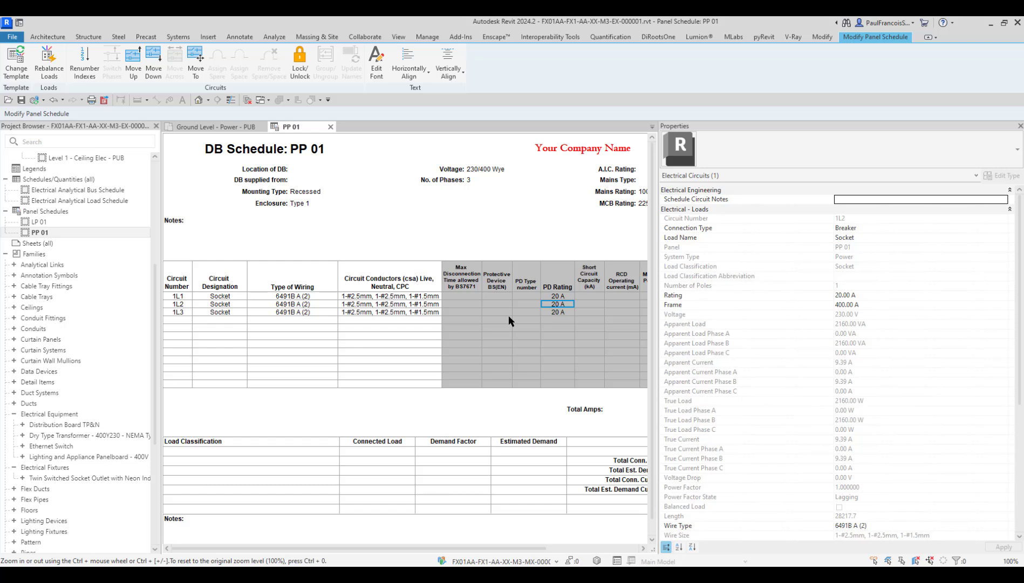
pyautogui.click(570, 296)
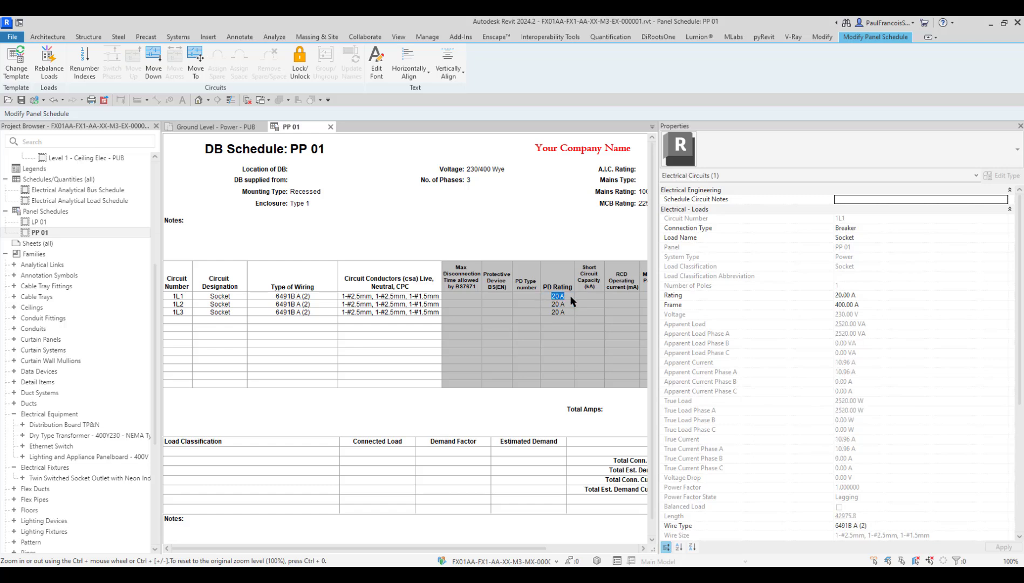
pyautogui.write('30')
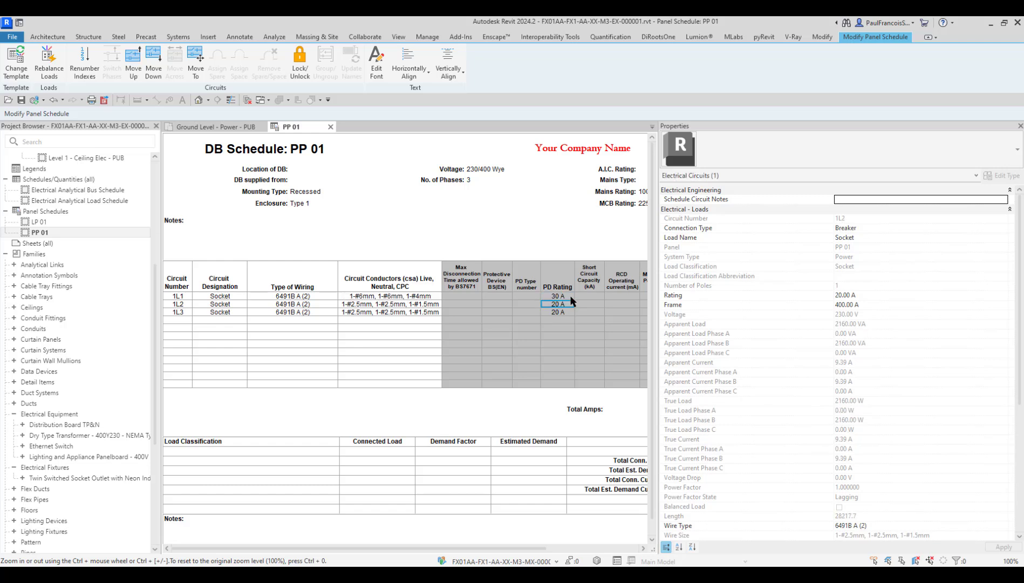
pyautogui.write('20')
pyautogui.press('Return')
# Step: Try a 30 A PD rating on circuit 1L2 and restore it to 20 A
pyautogui.click(569, 302)
pyautogui.write('30')
pyautogui.press('Return')
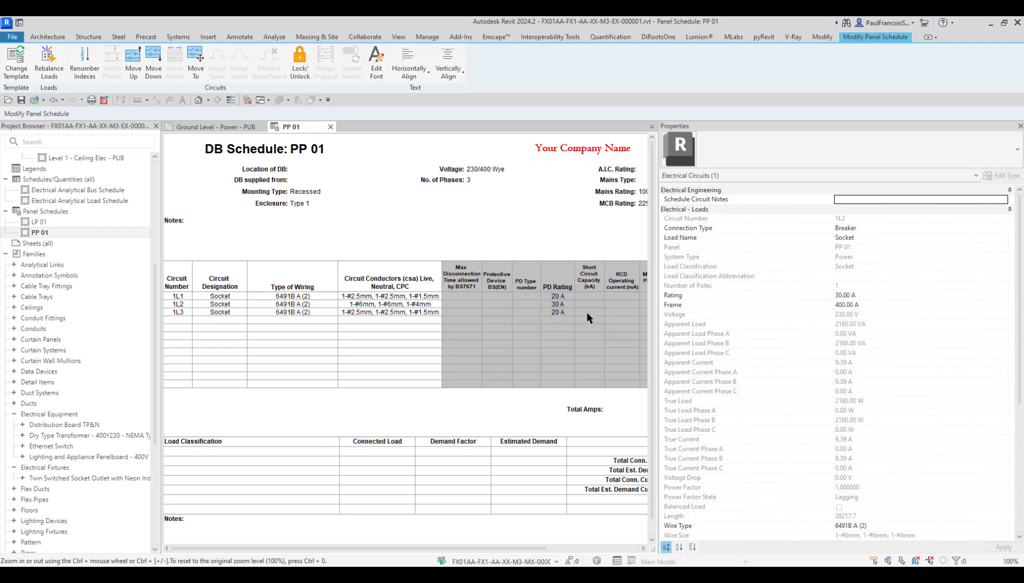
pyautogui.click(565, 305)
pyautogui.write('20')
pyautogui.press('Return')
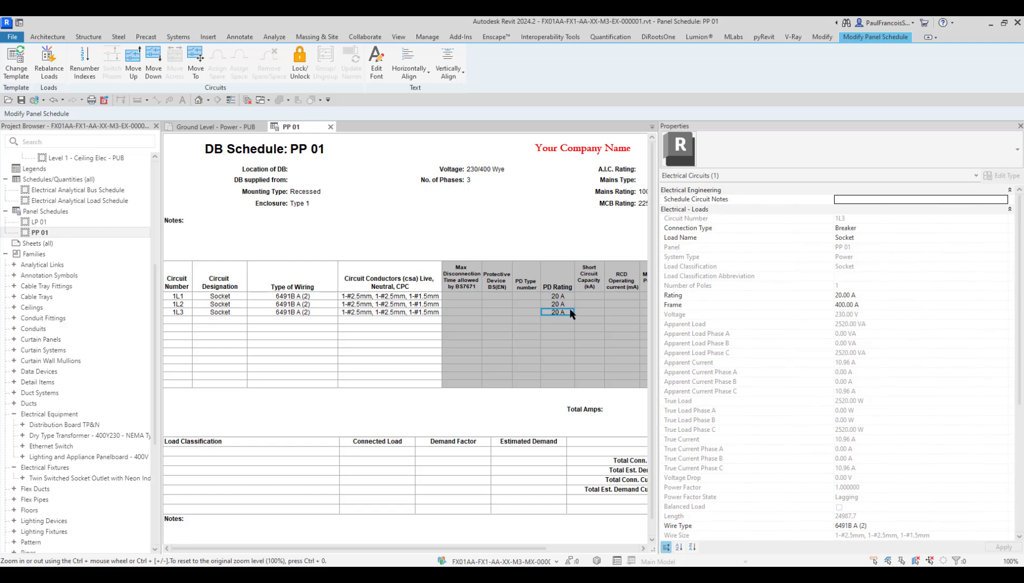
# Step: Try a 30 A PD rating on circuit 1L3 and set it back to 20 A
pyautogui.click(570, 311)
pyautogui.write('30')
pyautogui.press('Return')
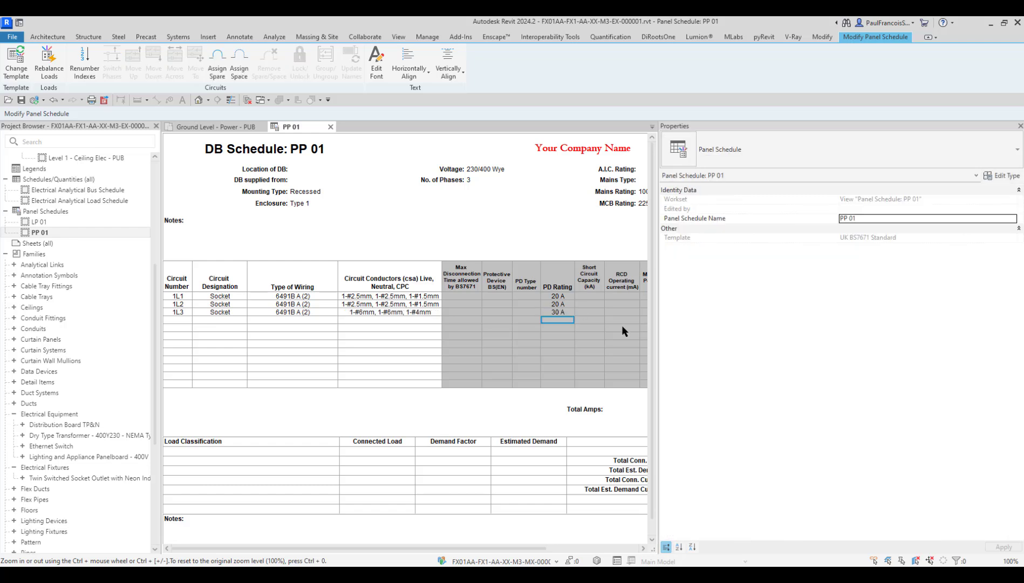
pyautogui.click(565, 311)
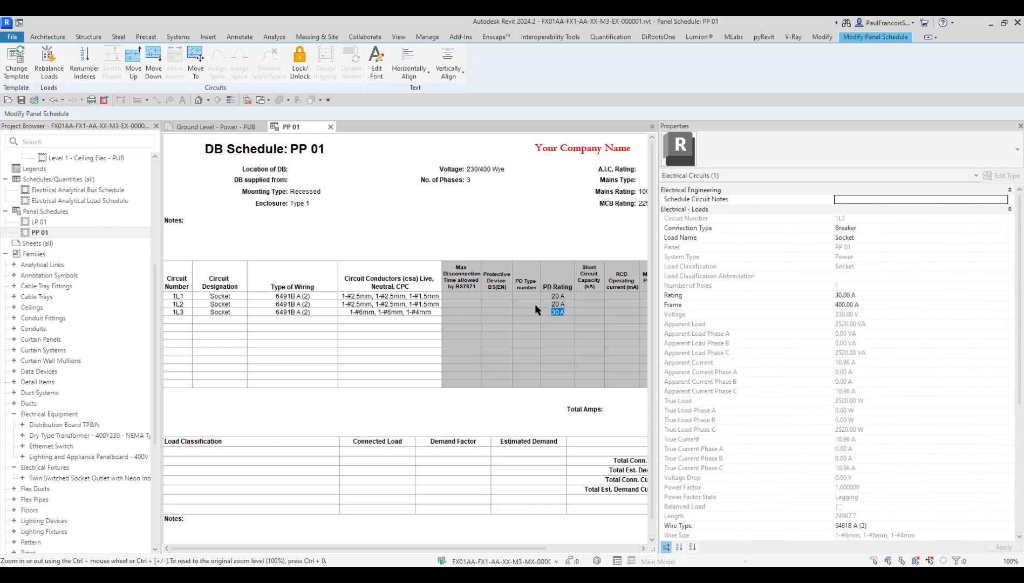
pyautogui.press('Return')
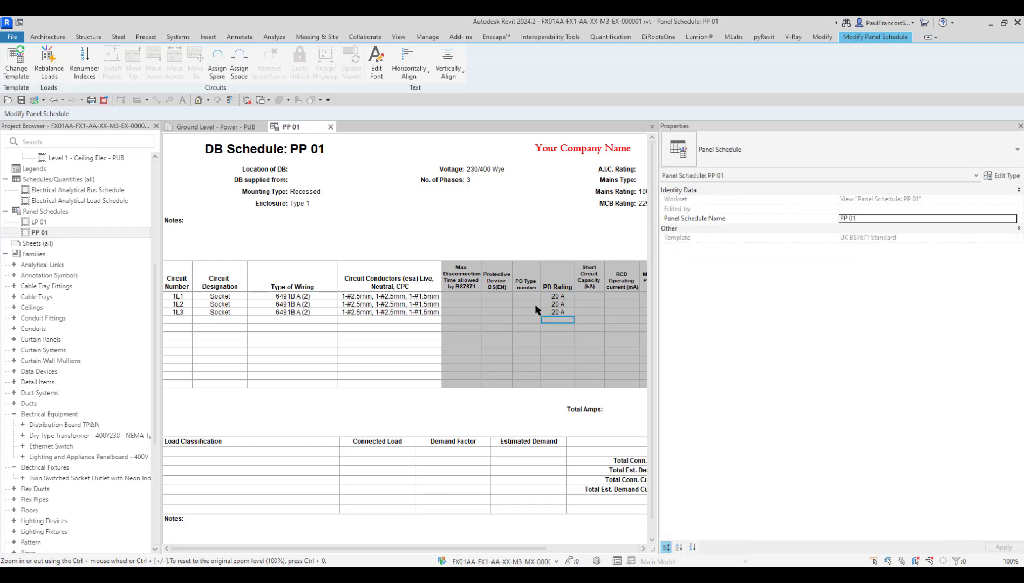